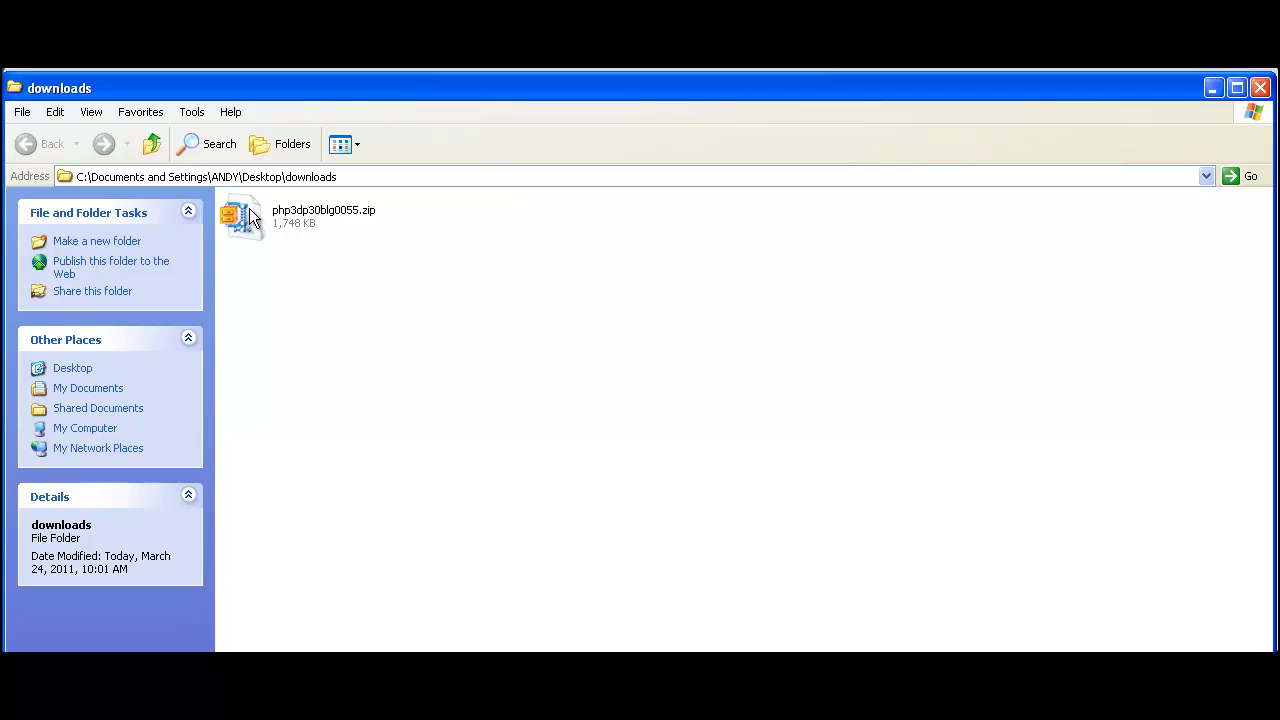
Extract all files from php3dp30blg0055.zip into the mystore folder on the desktop, and close the archive
double_click(250, 213)
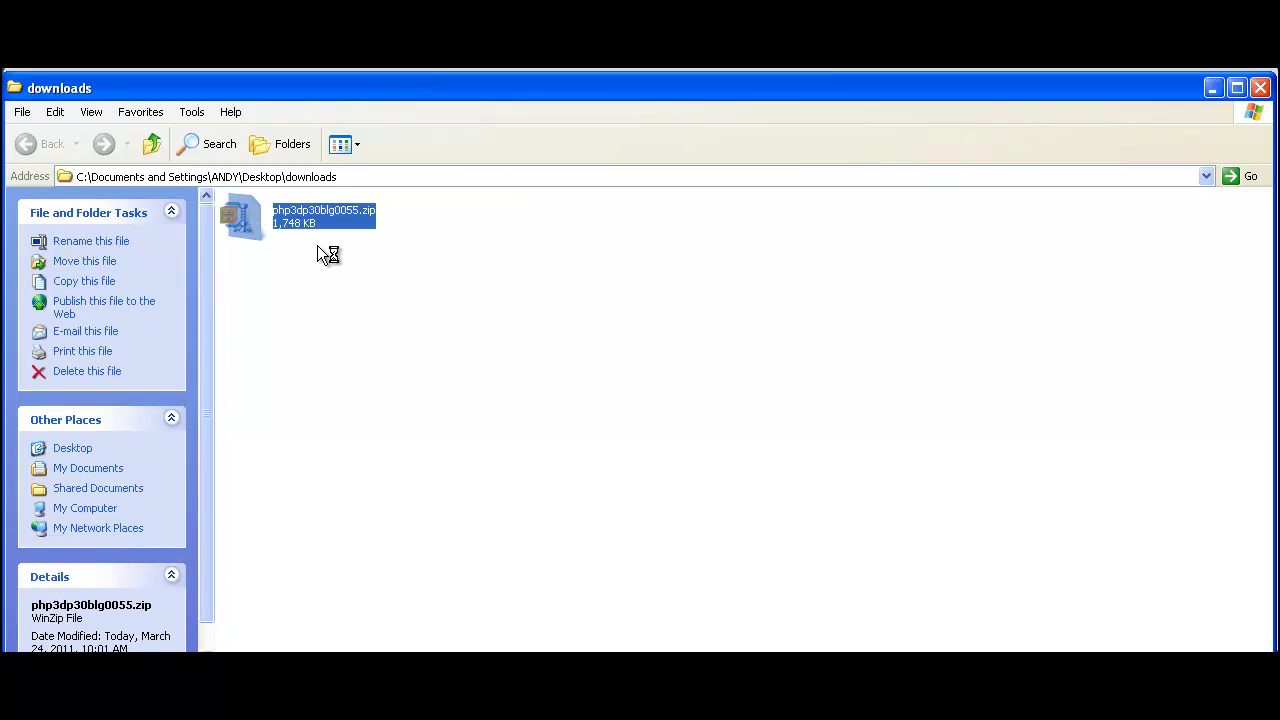
click(478, 290)
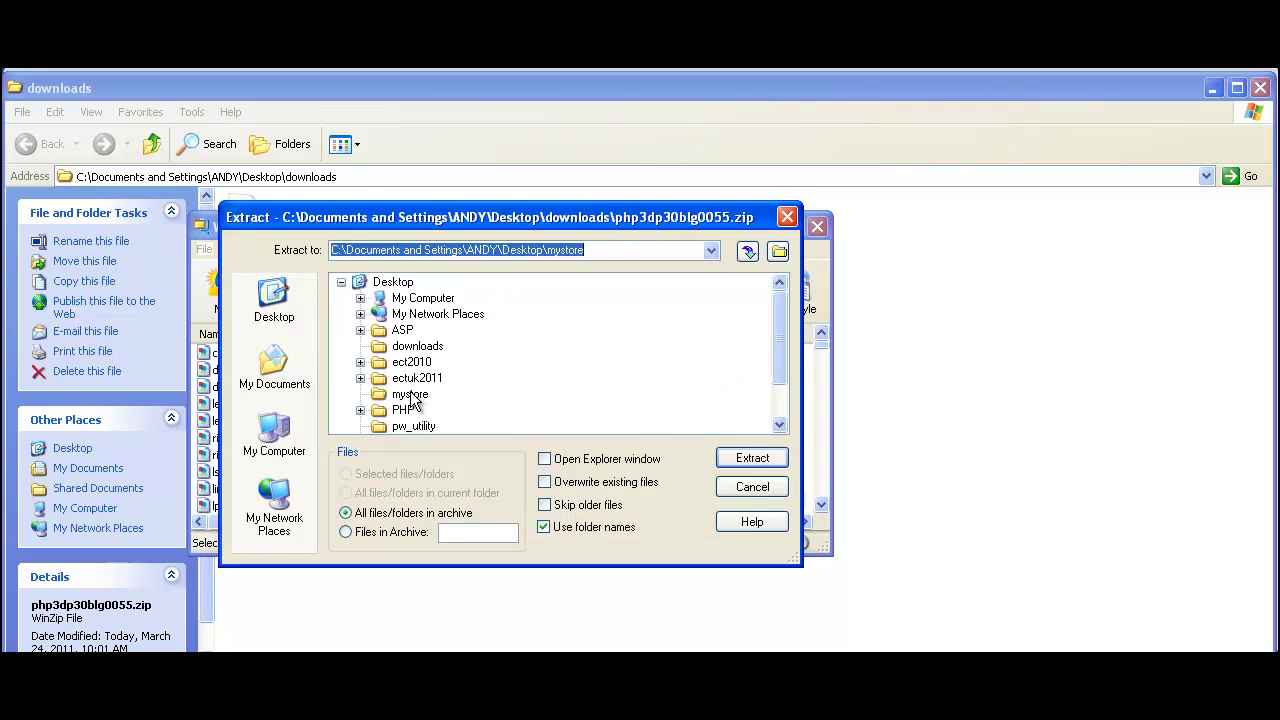
click(411, 395)
click(750, 457)
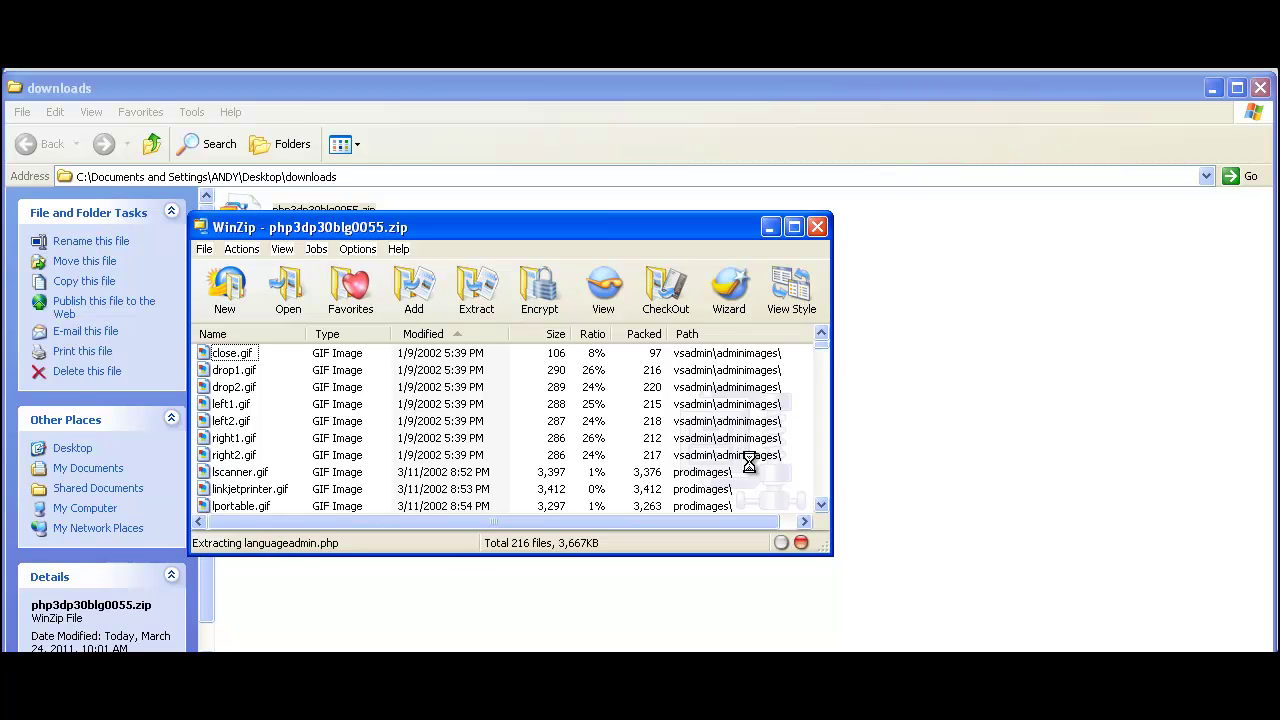
click(817, 227)
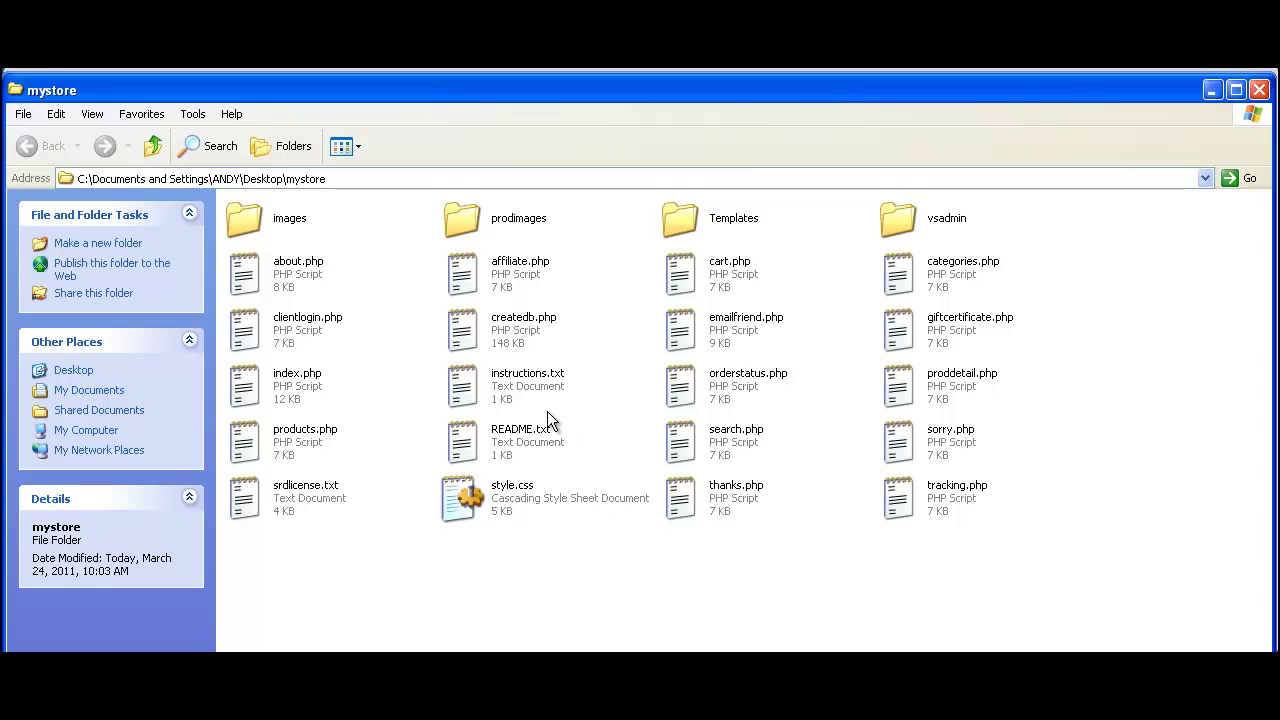
Examine the images, prodimages, Templates and vsadmin folders in the extracted mystore folder
click(287, 230)
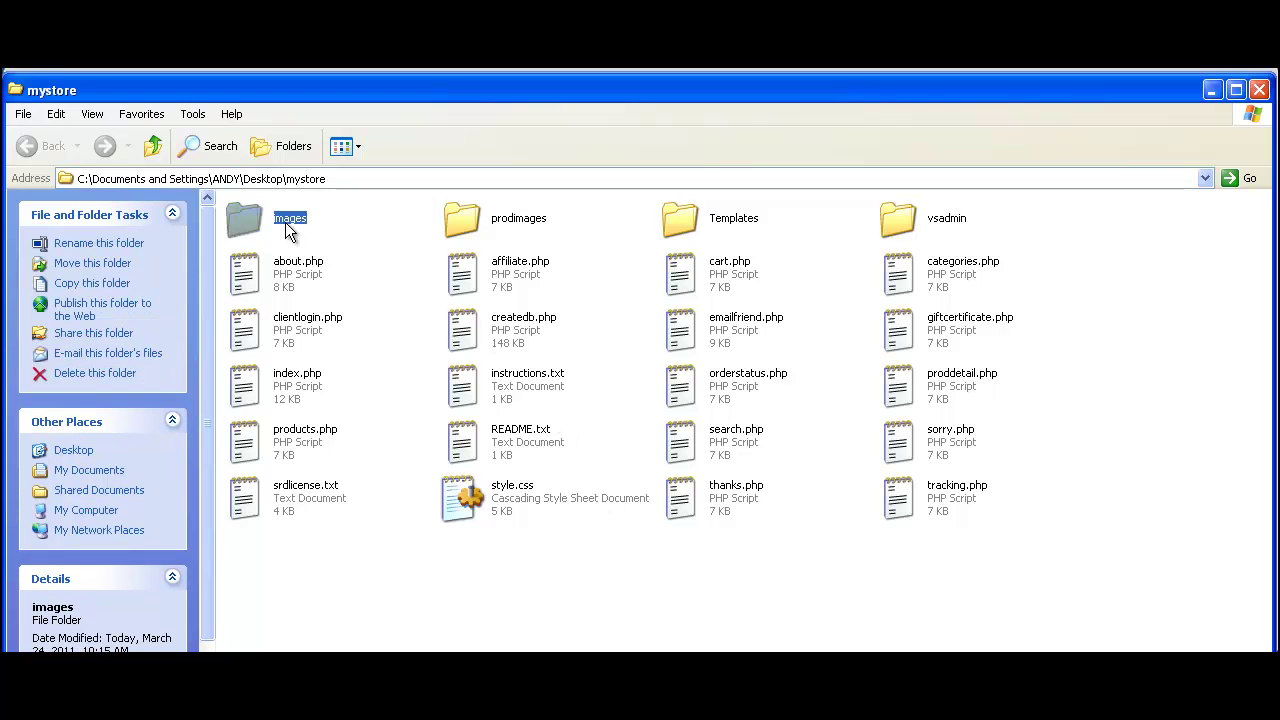
click(455, 230)
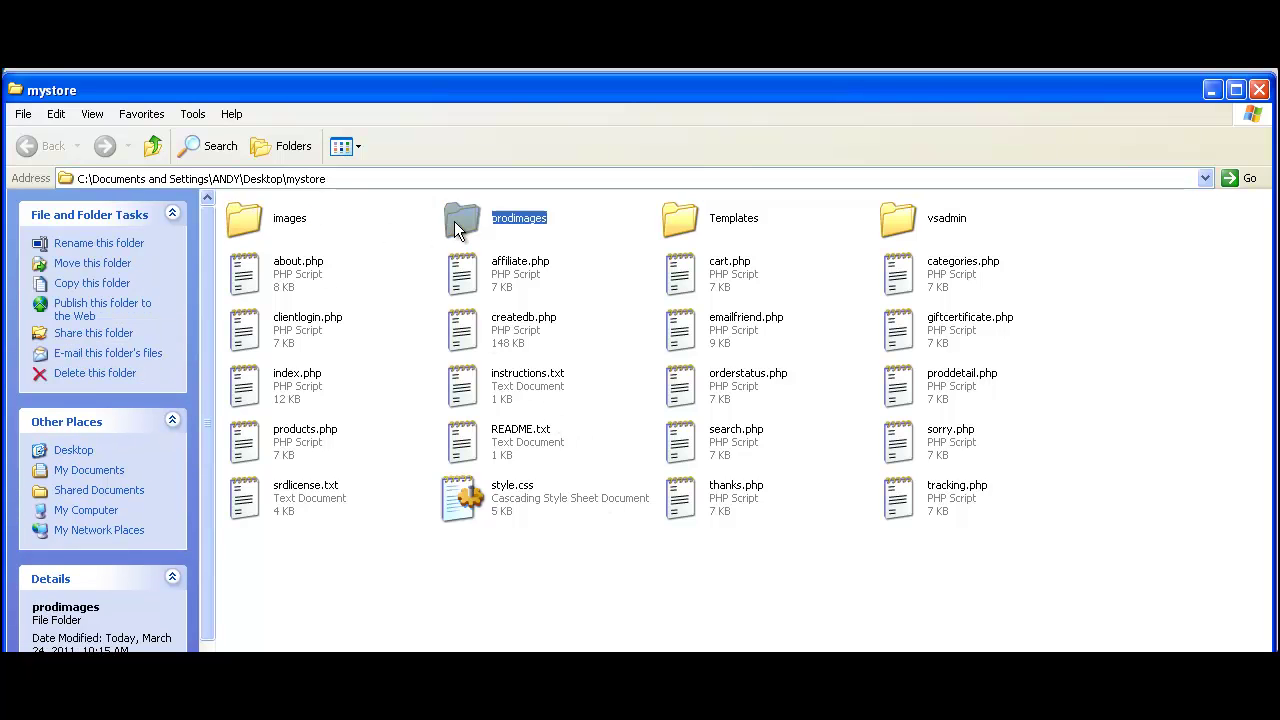
click(675, 224)
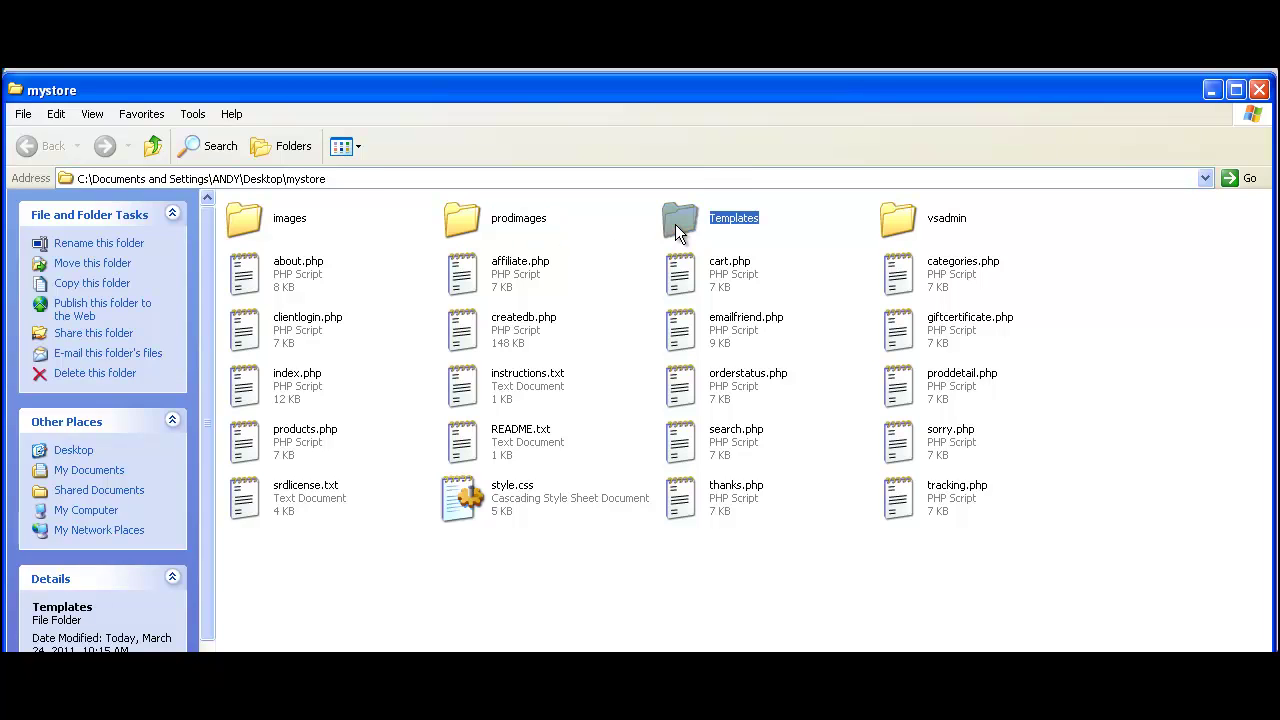
click(899, 226)
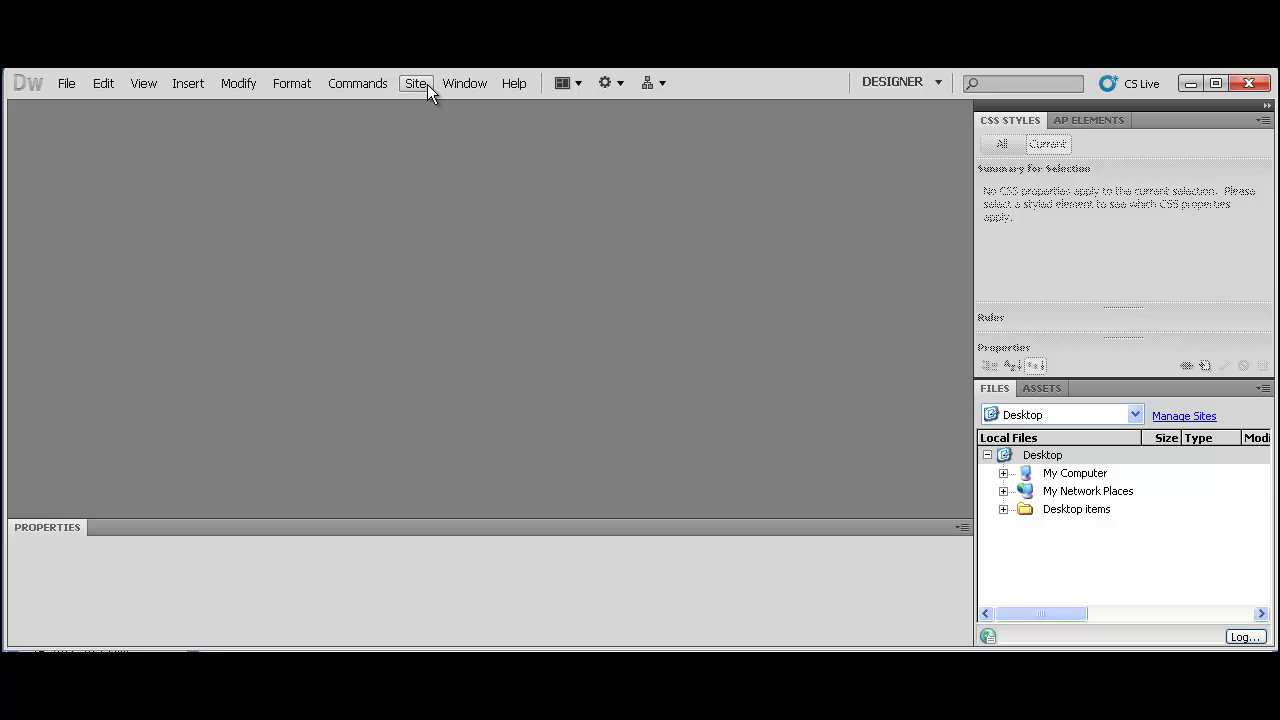
In Dreamweaver, define a new site named New Store with the desktop's mystore folder as its local site folder
click(424, 84)
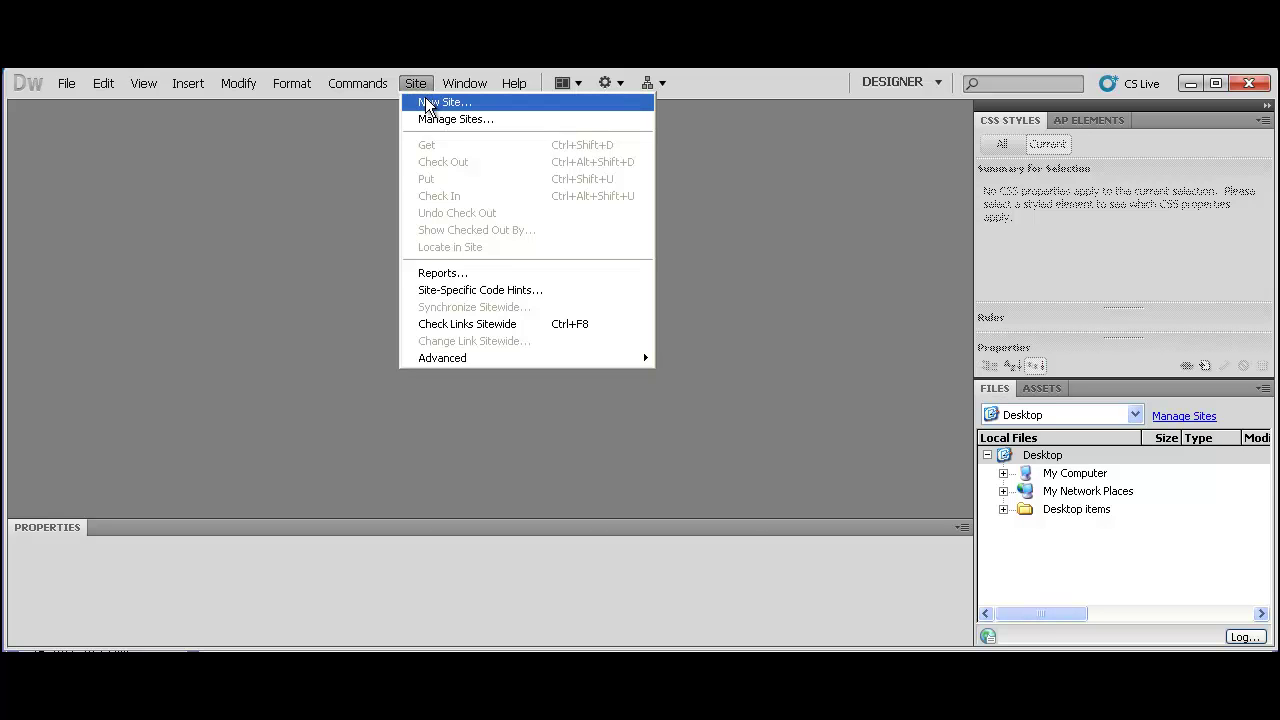
click(427, 104)
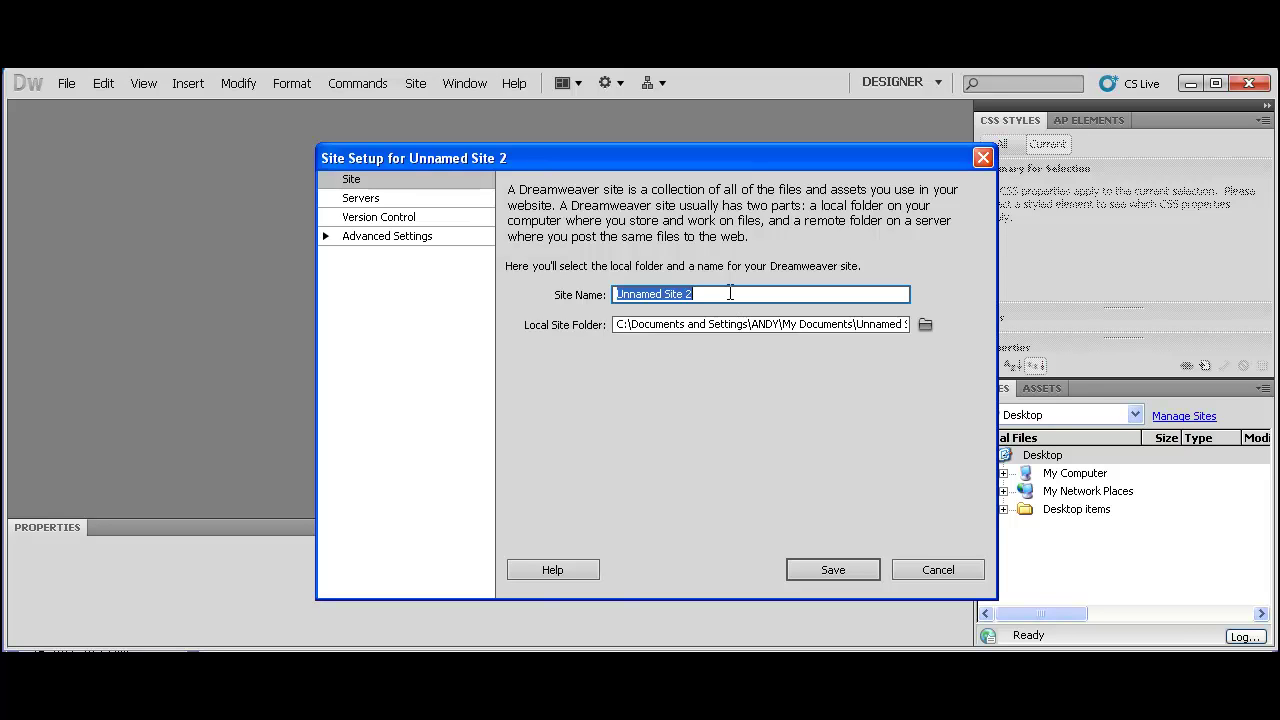
text(New Store)
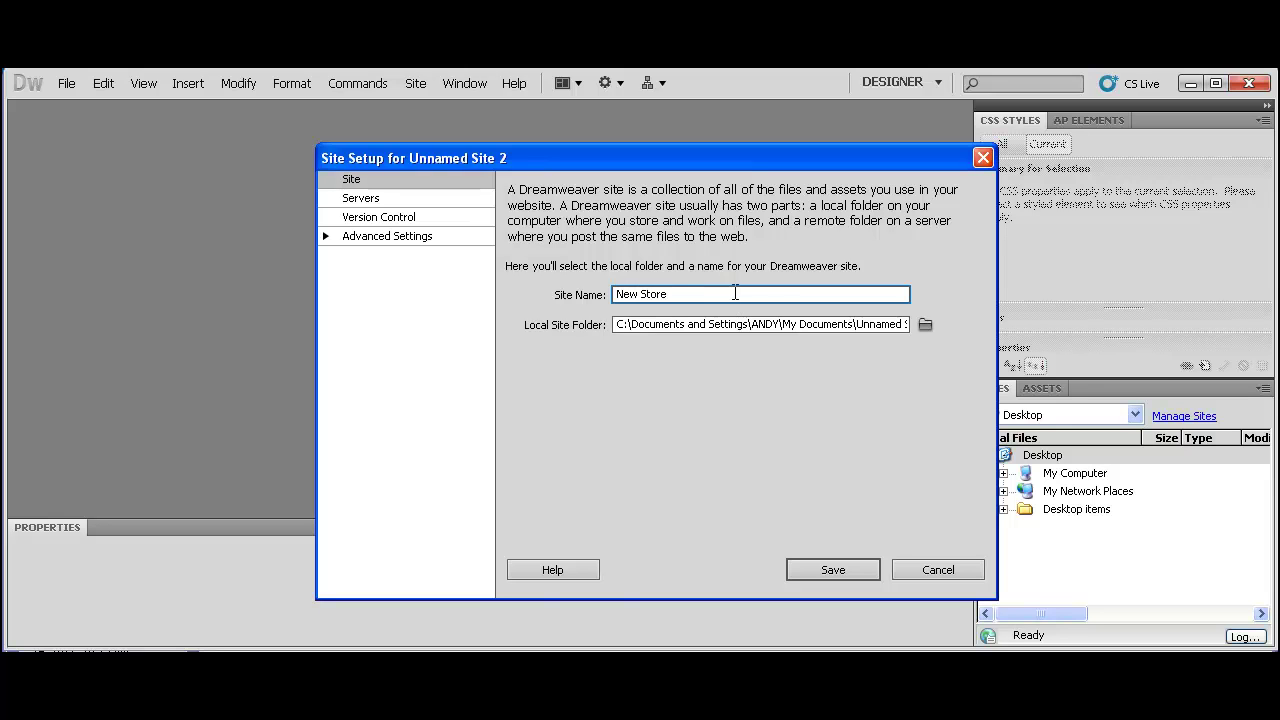
click(922, 324)
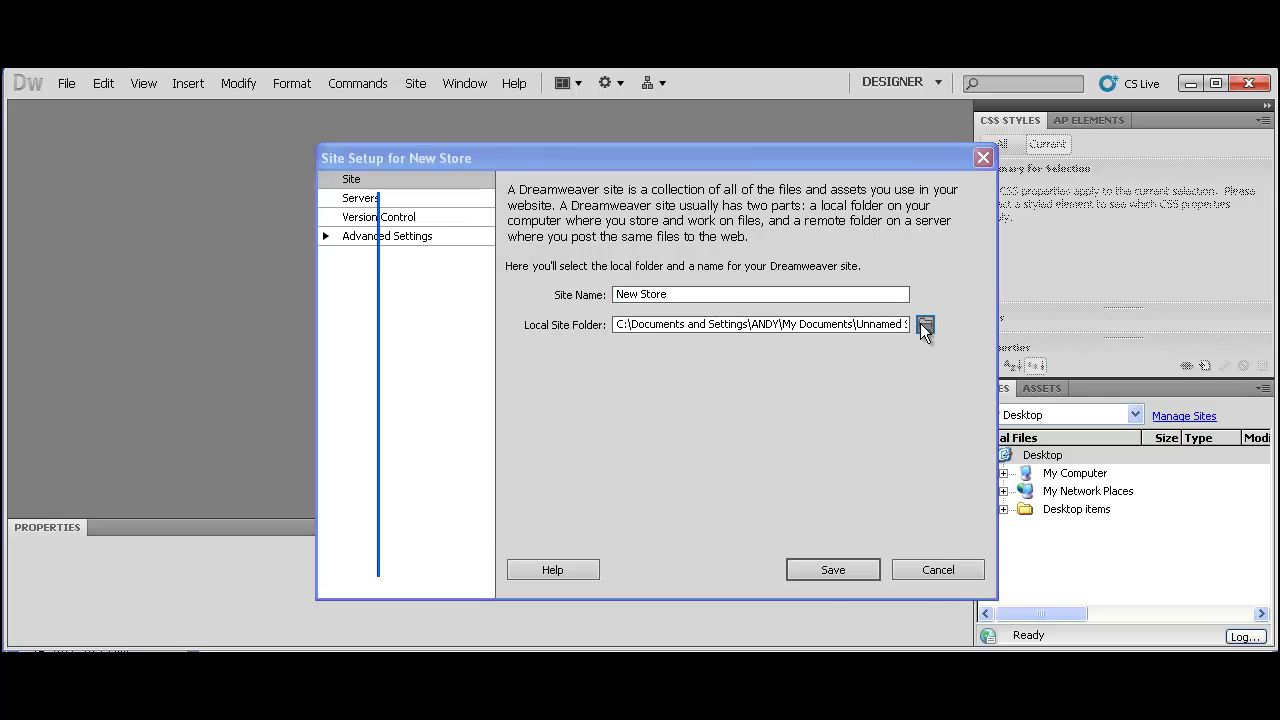
click(429, 328)
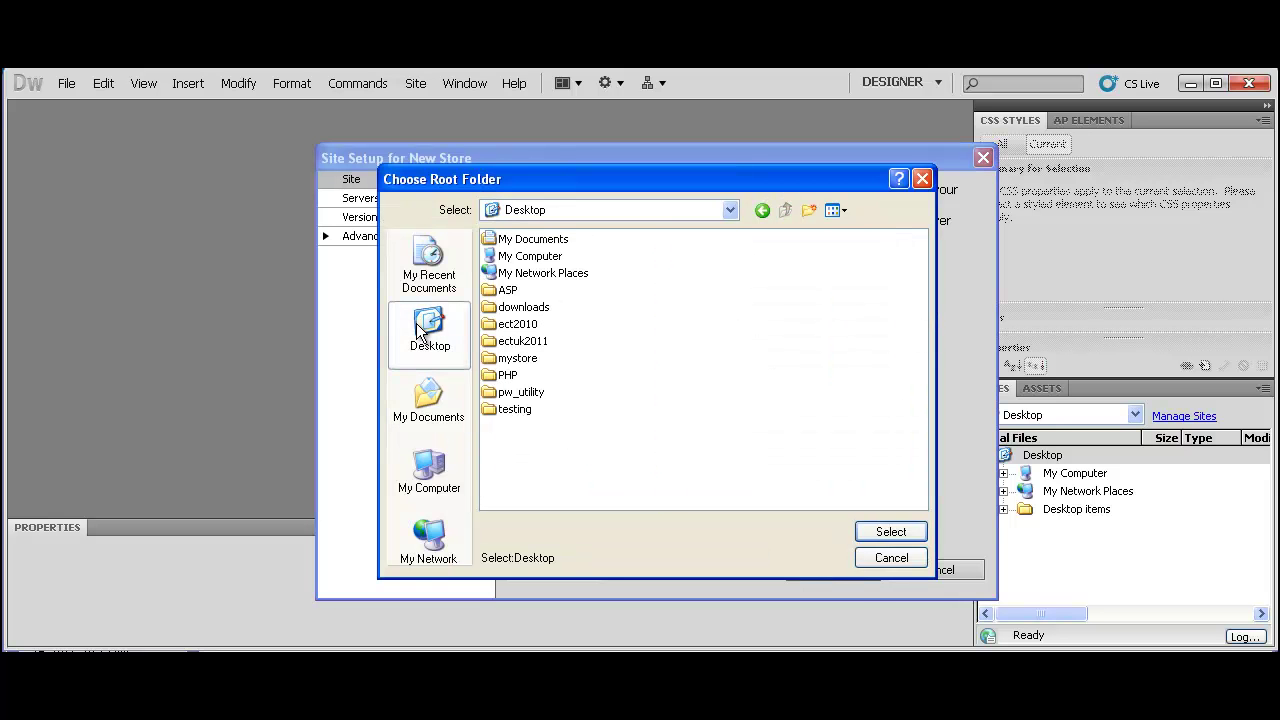
click(864, 528)
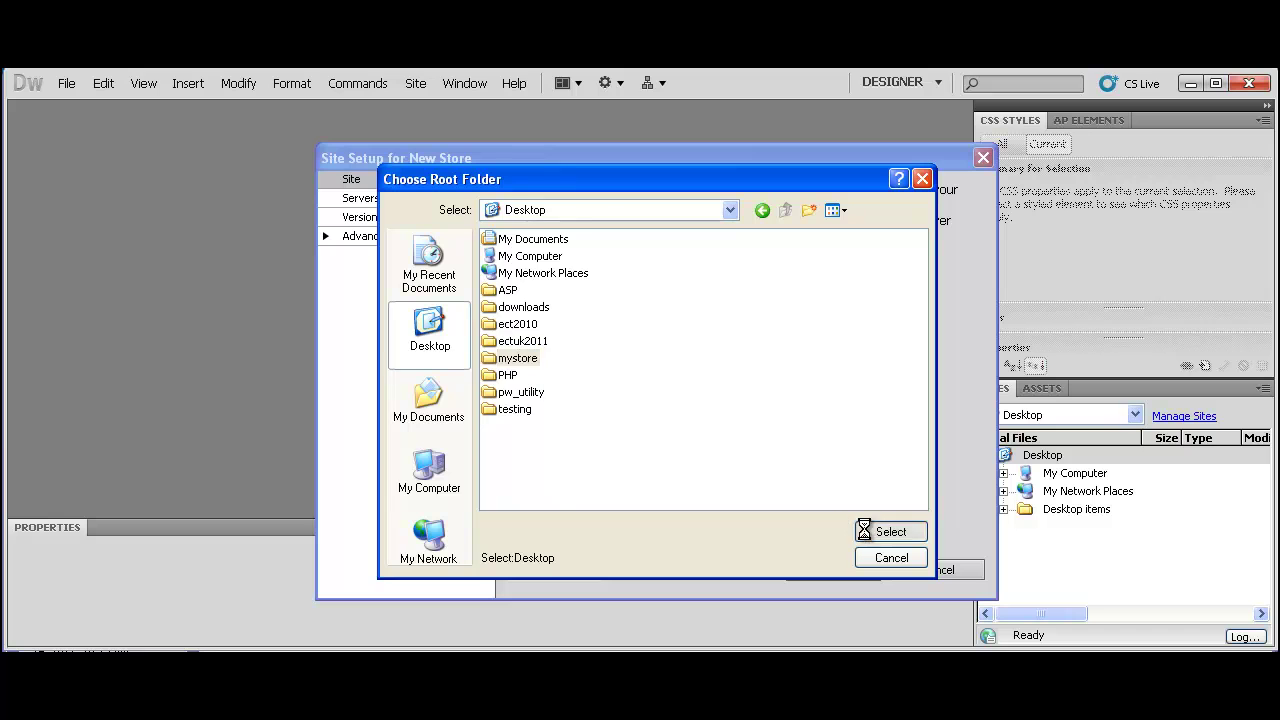
click(864, 528)
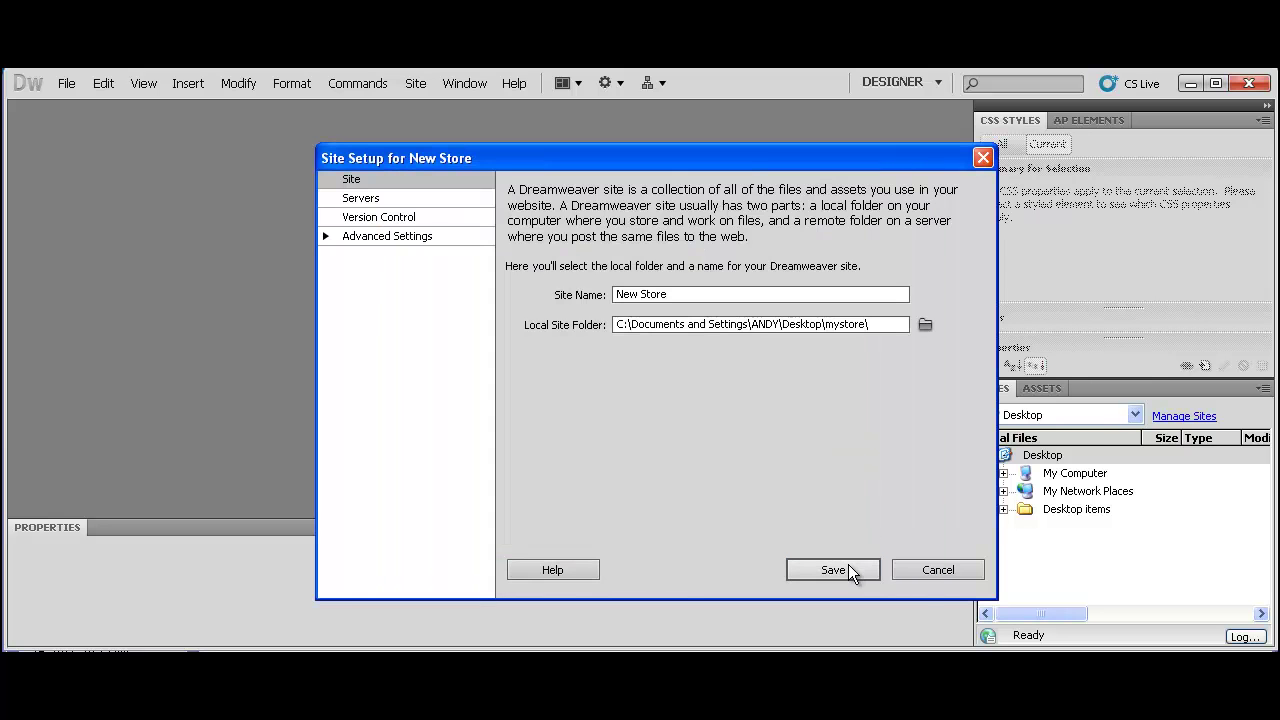
click(850, 570)
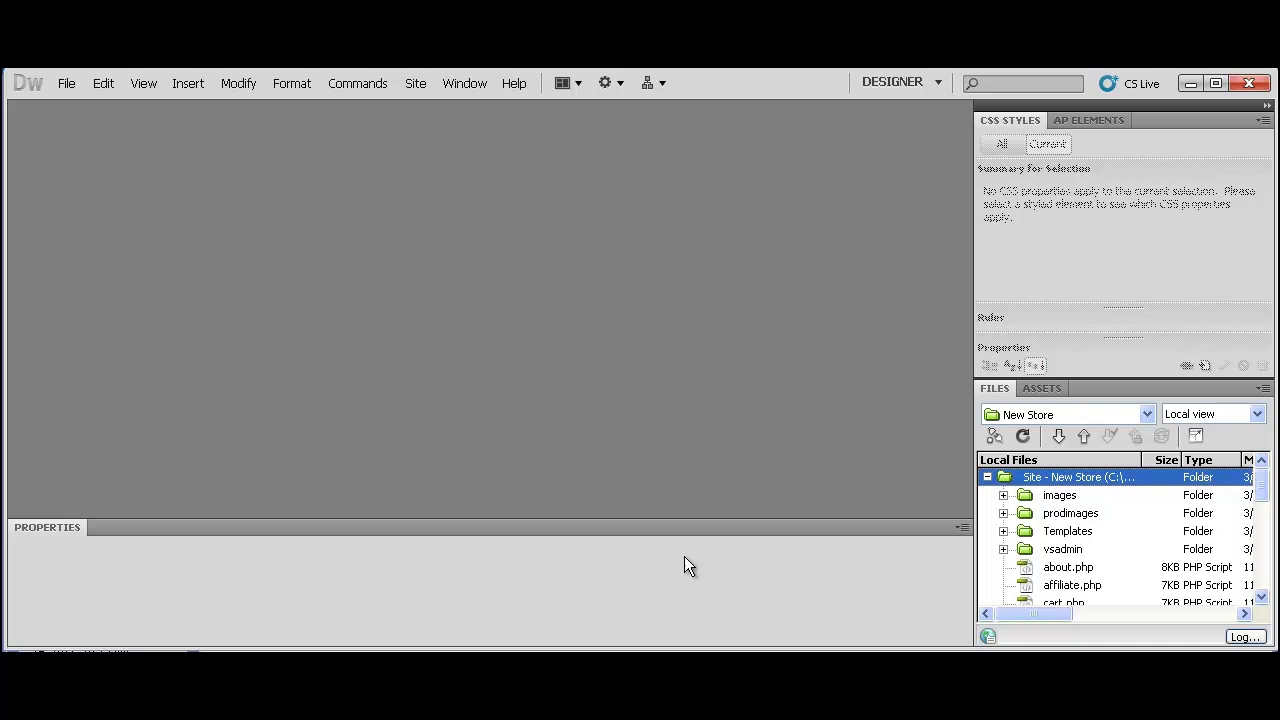
Open the Main.dwt template from the site's Templates folder and look over its layout
click(1003, 531)
click(1067, 552)
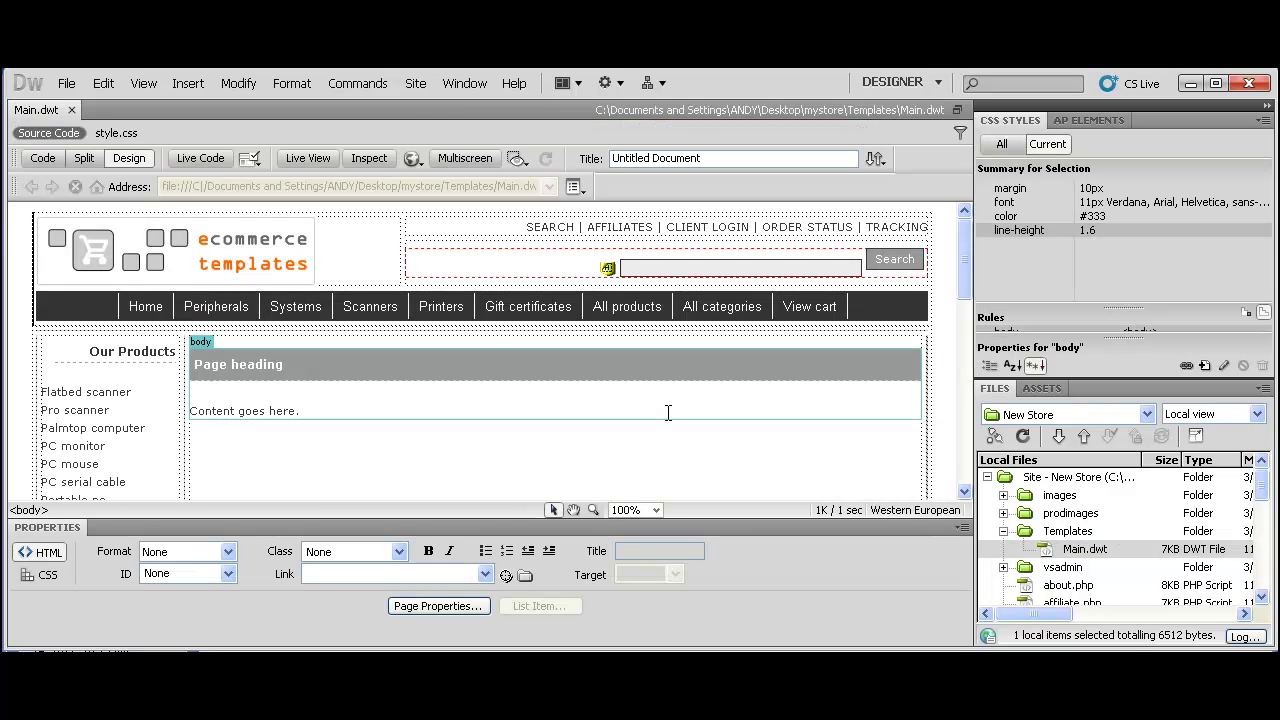
mouse_move(964, 276)
mouse_down()
mouse_move(955, 458)
mouse_move(955, 268)
mouse_up()
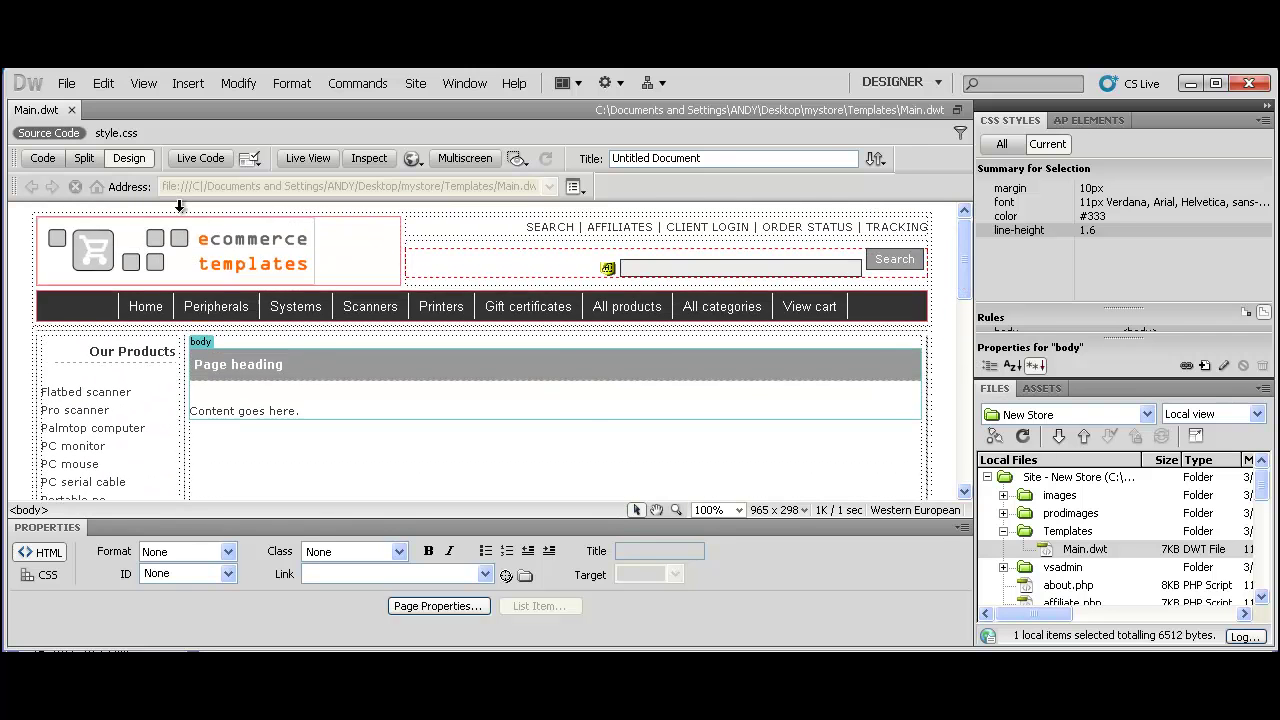
Show the template's code beside the design and delete the blank line before the Home item in the navlist list
click(88, 160)
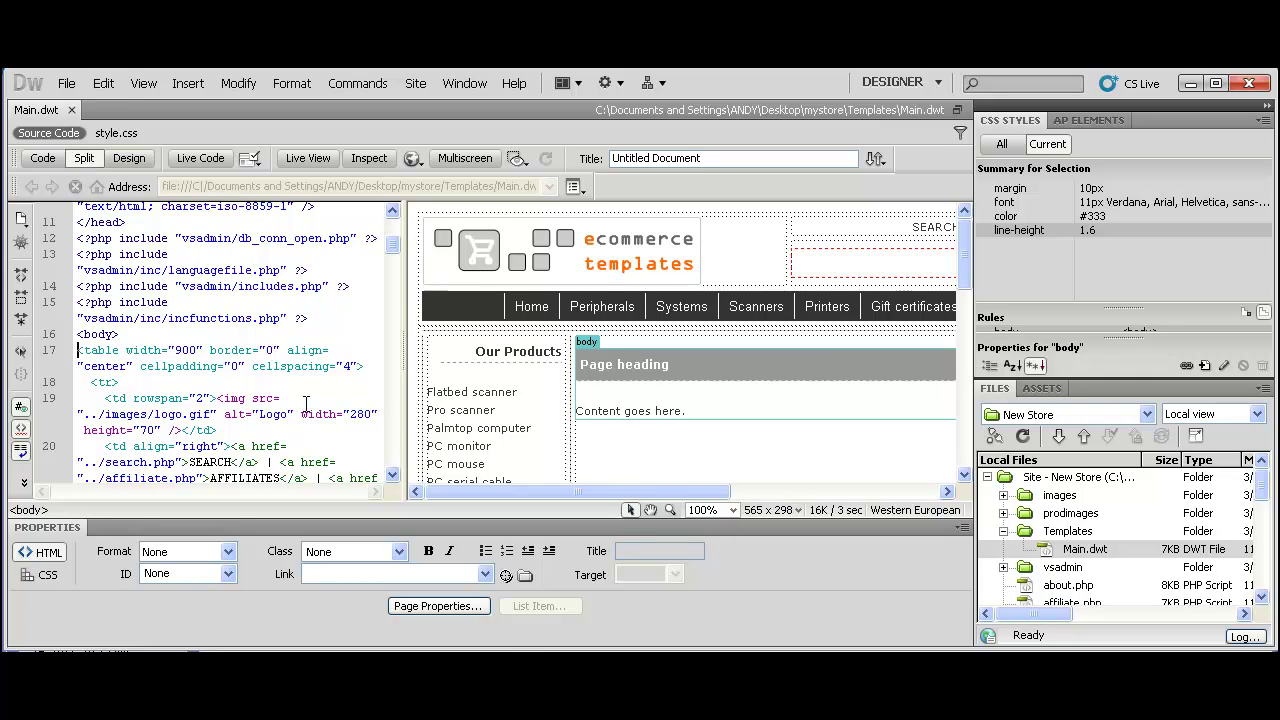
click(530, 306)
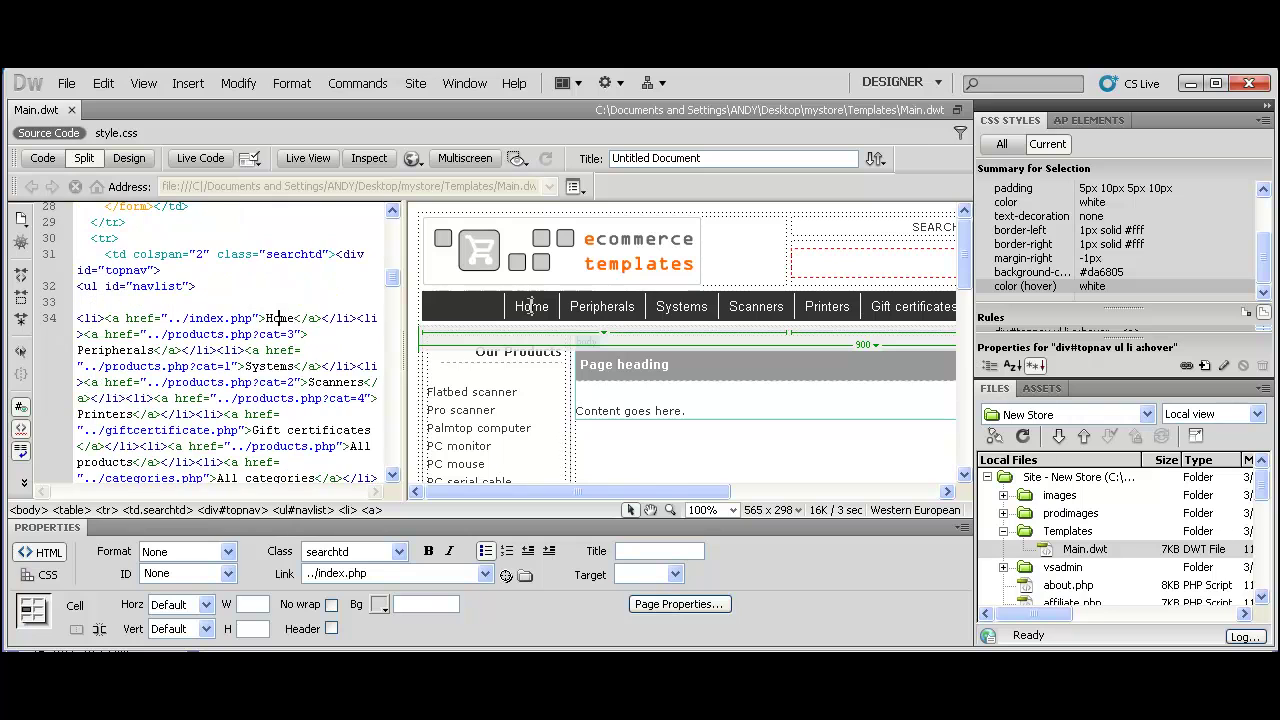
click(110, 301)
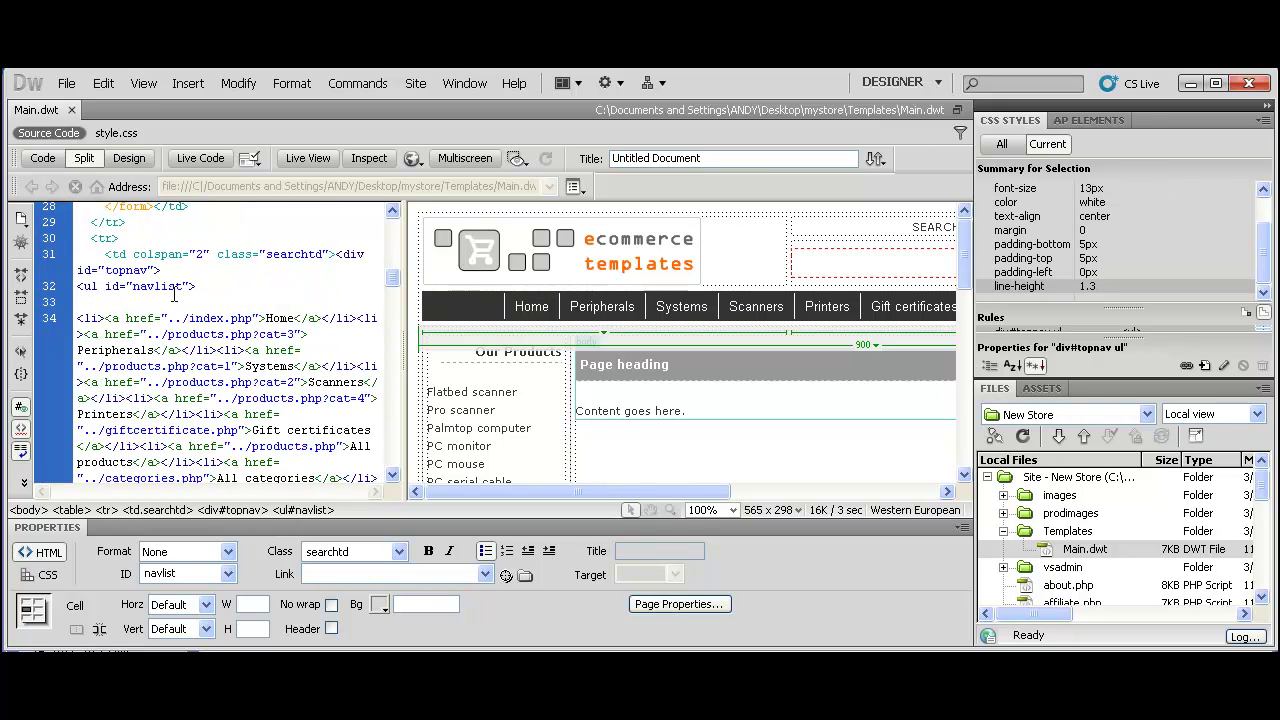
key(Delete)
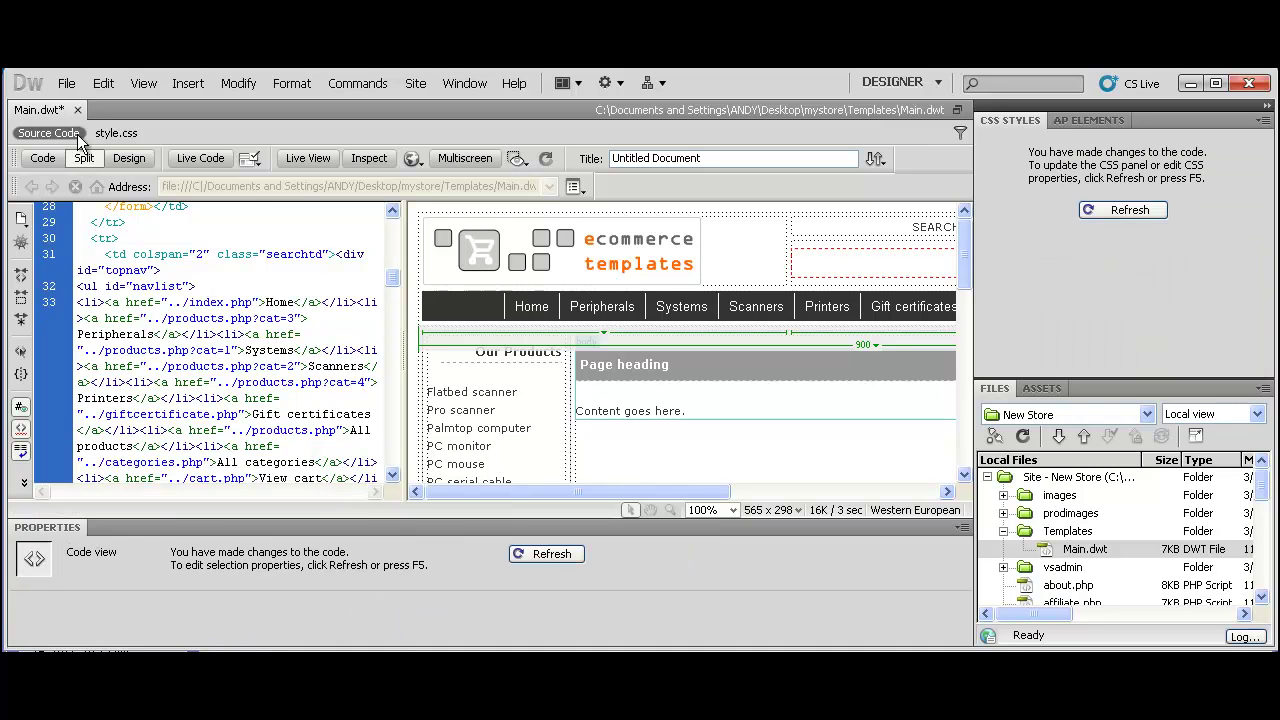
Save the Main.dwt template and update all pages based on it
click(72, 86)
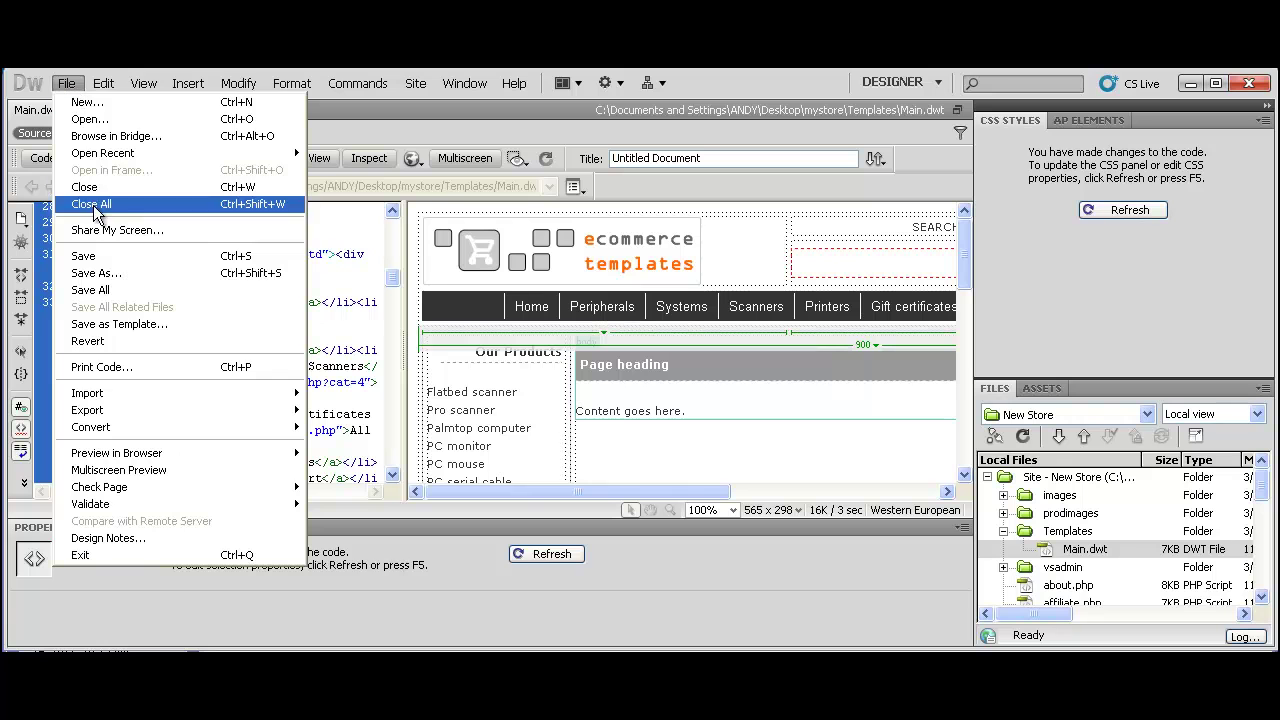
click(97, 257)
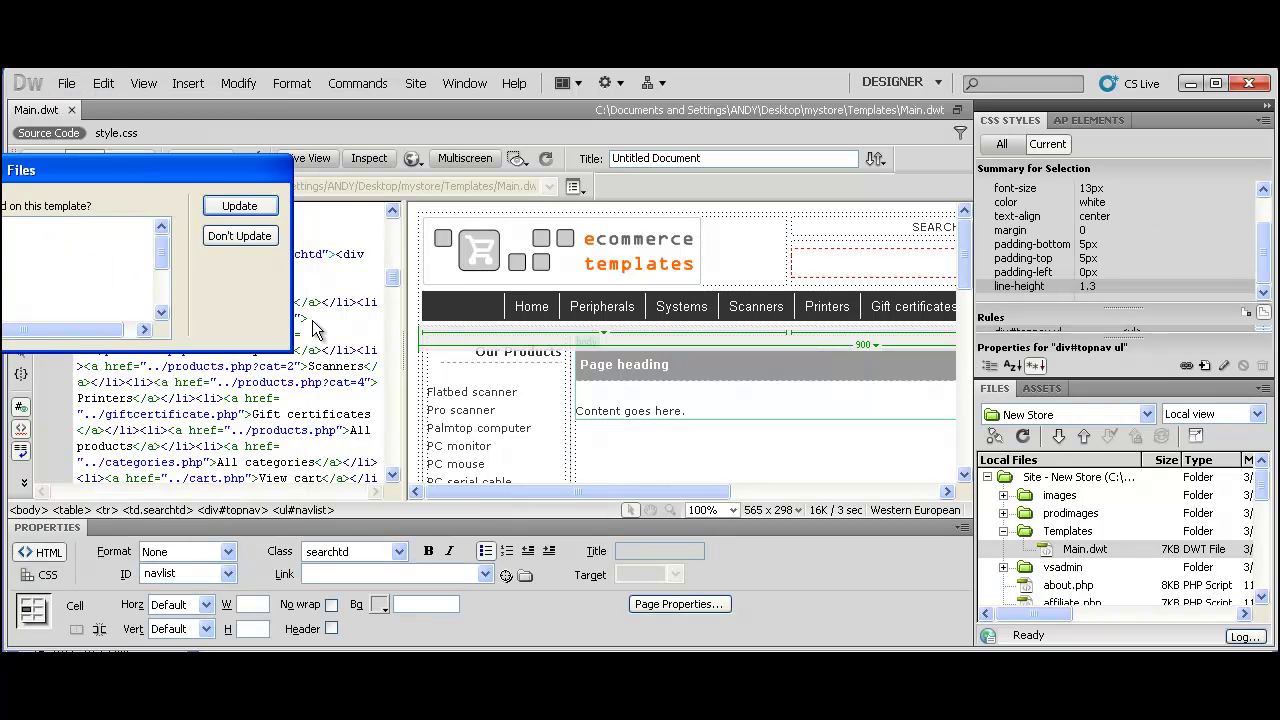
drag(186, 181, 353, 193)
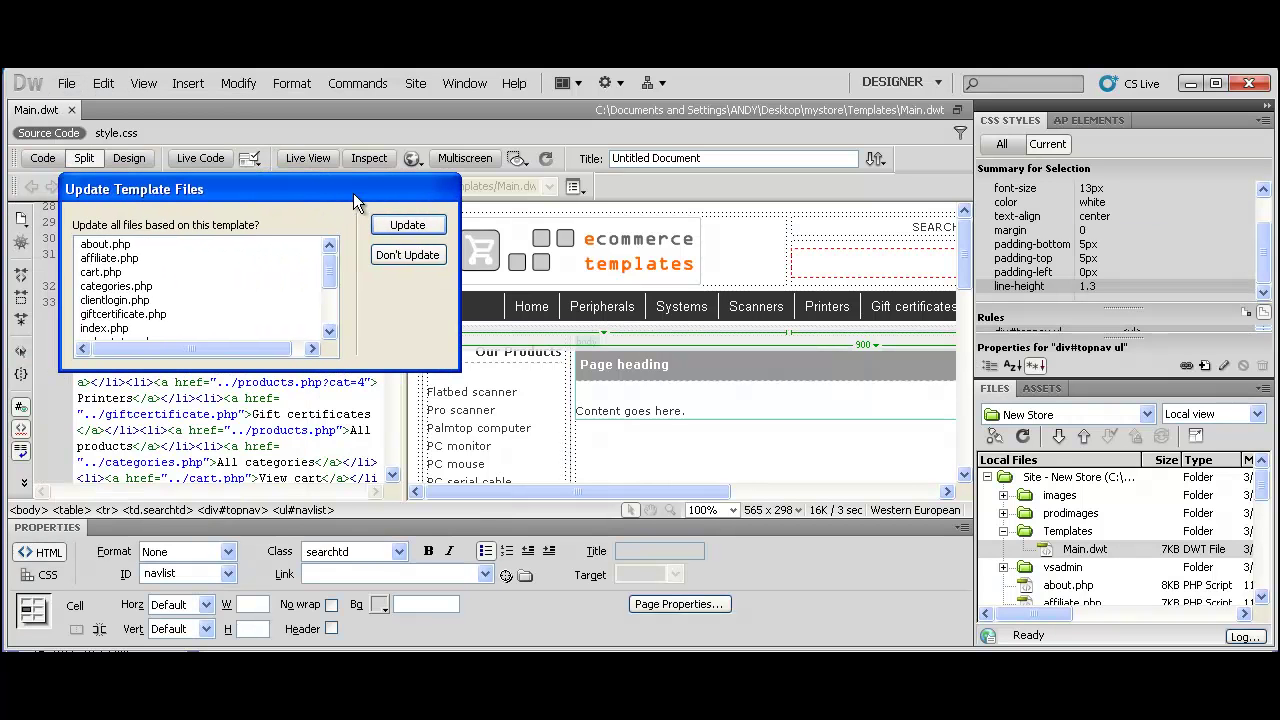
click(407, 225)
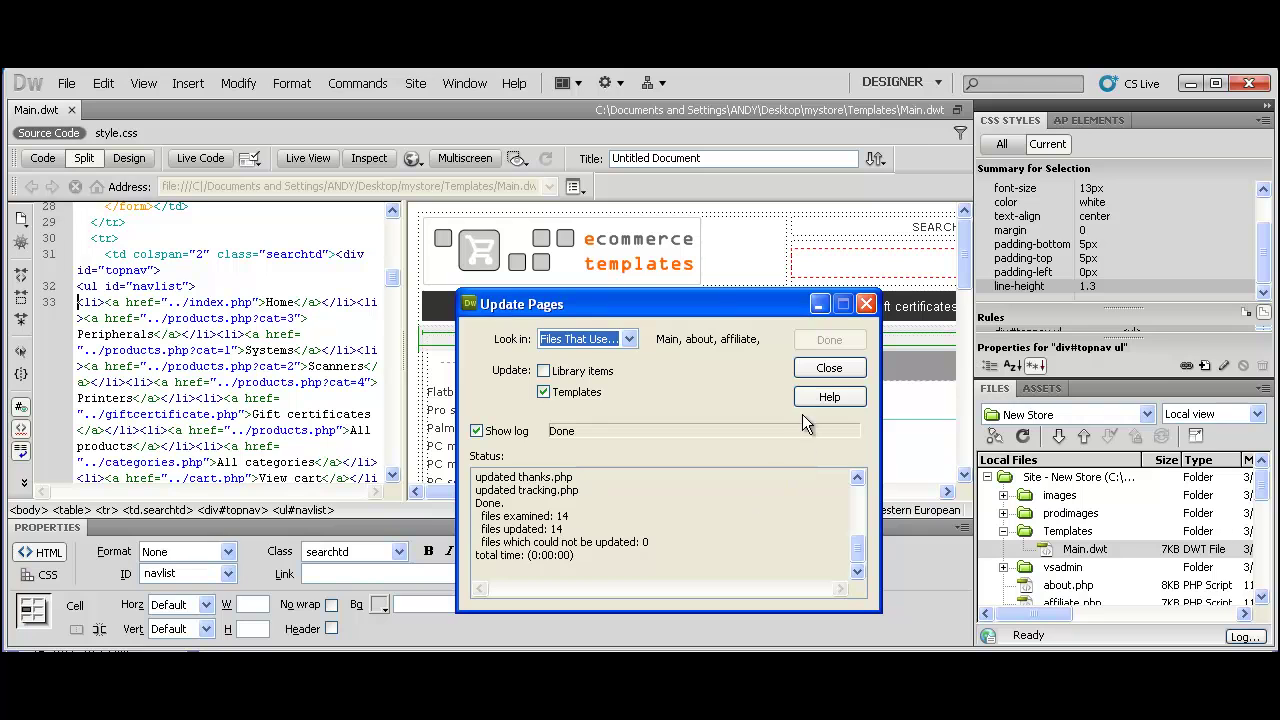
click(828, 368)
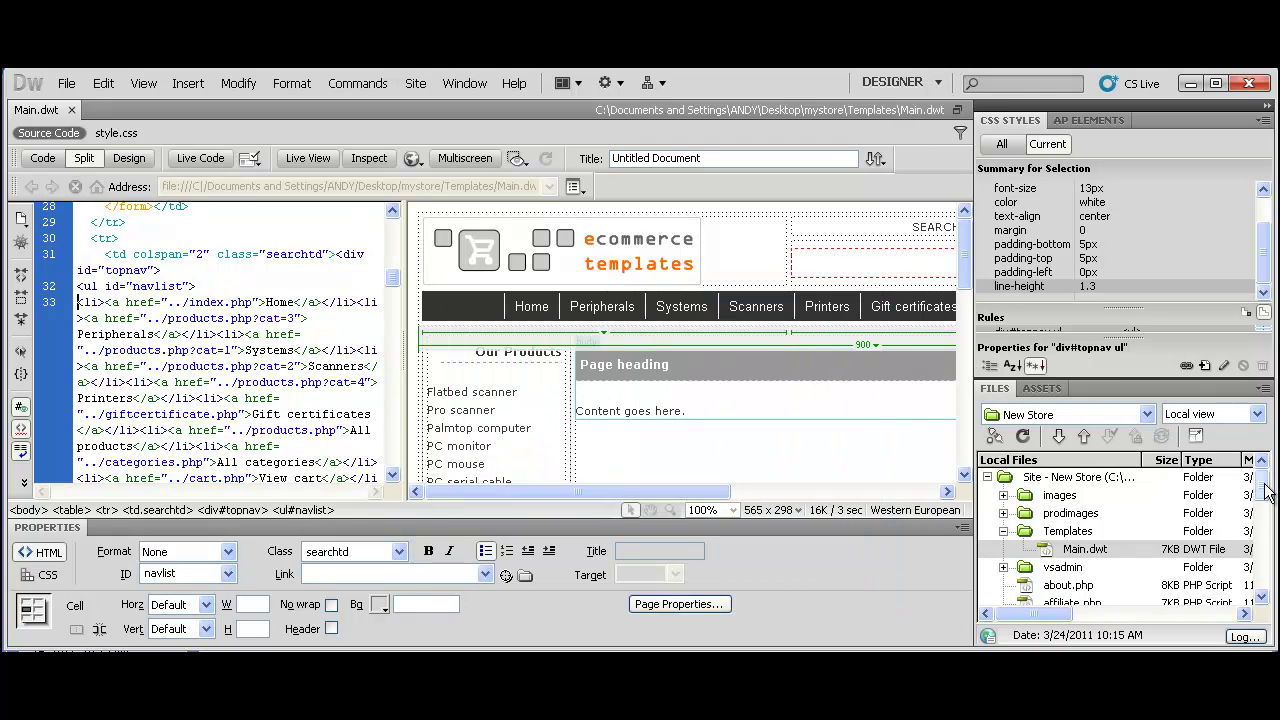
Open about.php in Design view and place the cursor after the "Ecommerce Plus Template" heading in the editable region
double_click(1088, 590)
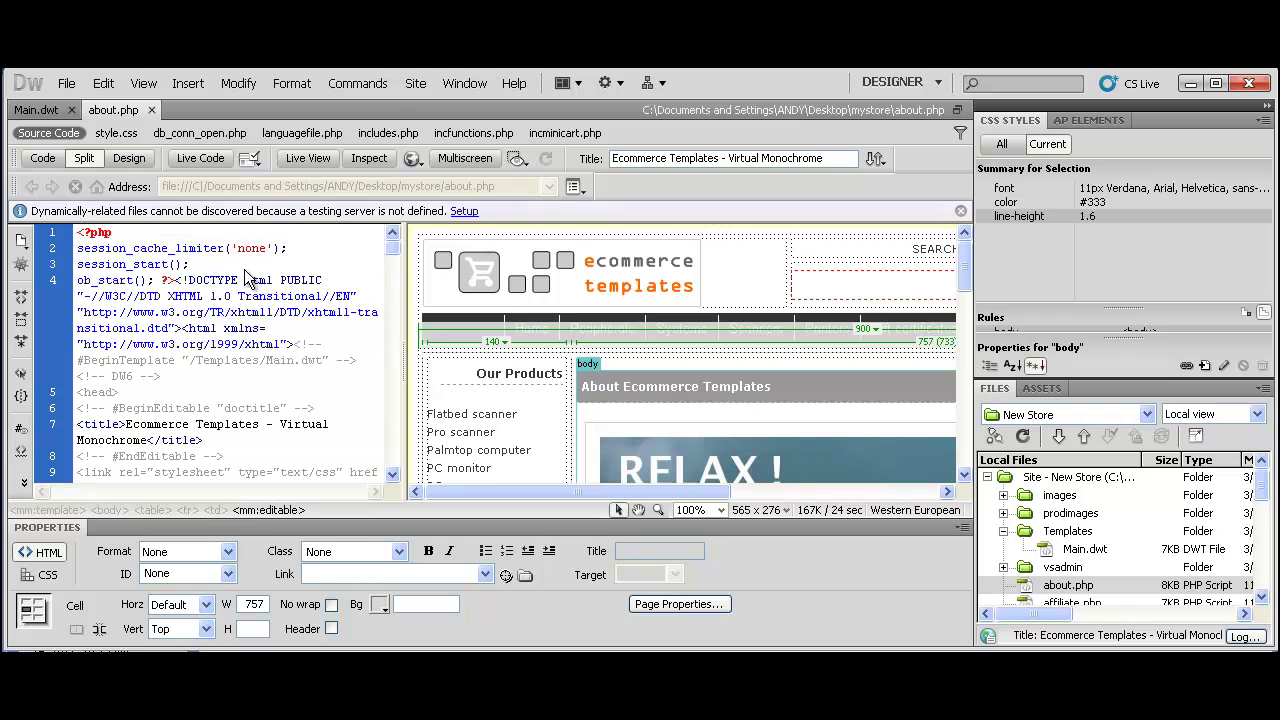
click(117, 167)
click(117, 167)
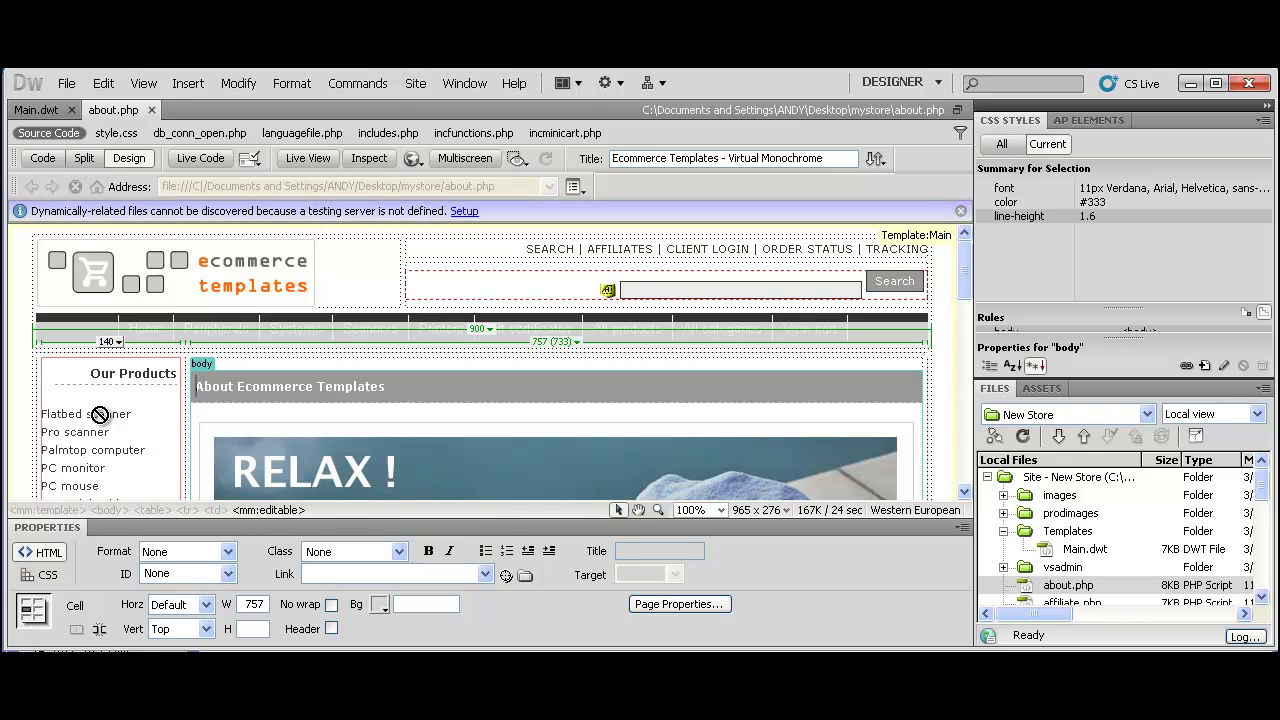
scroll(100, 414, down, 4)
scroll(100, 414, down, 3)
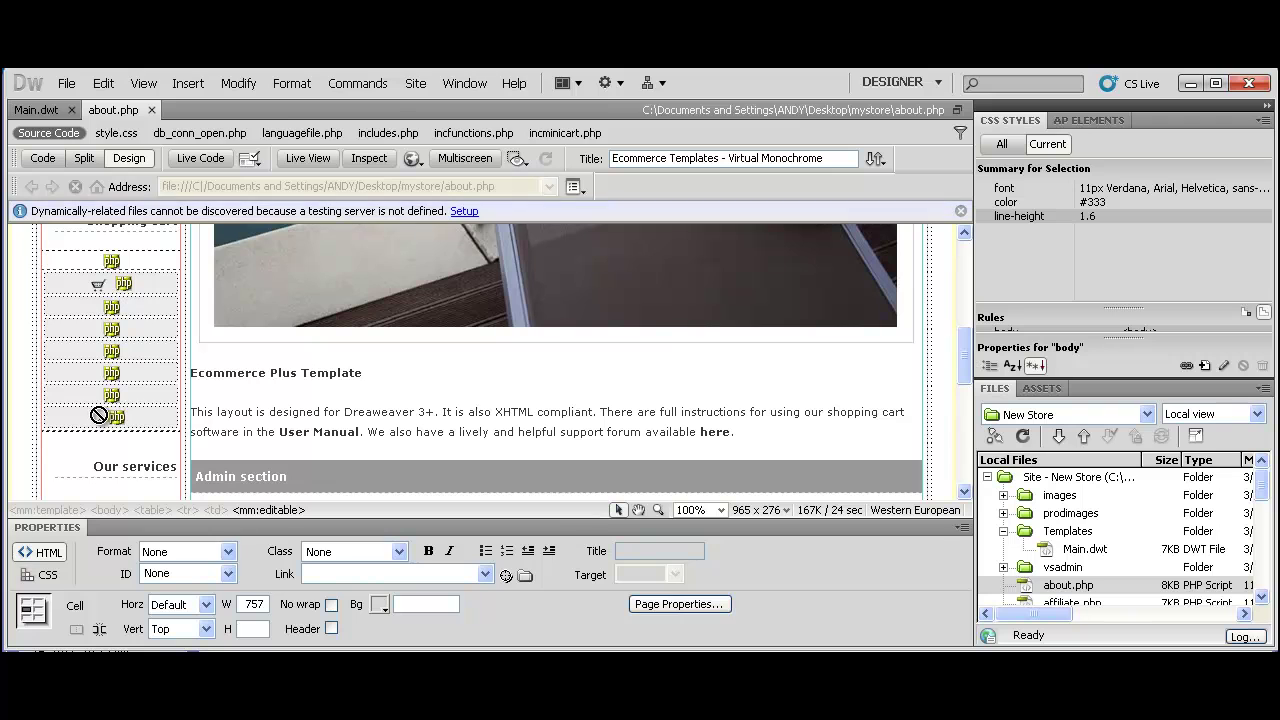
click(376, 372)
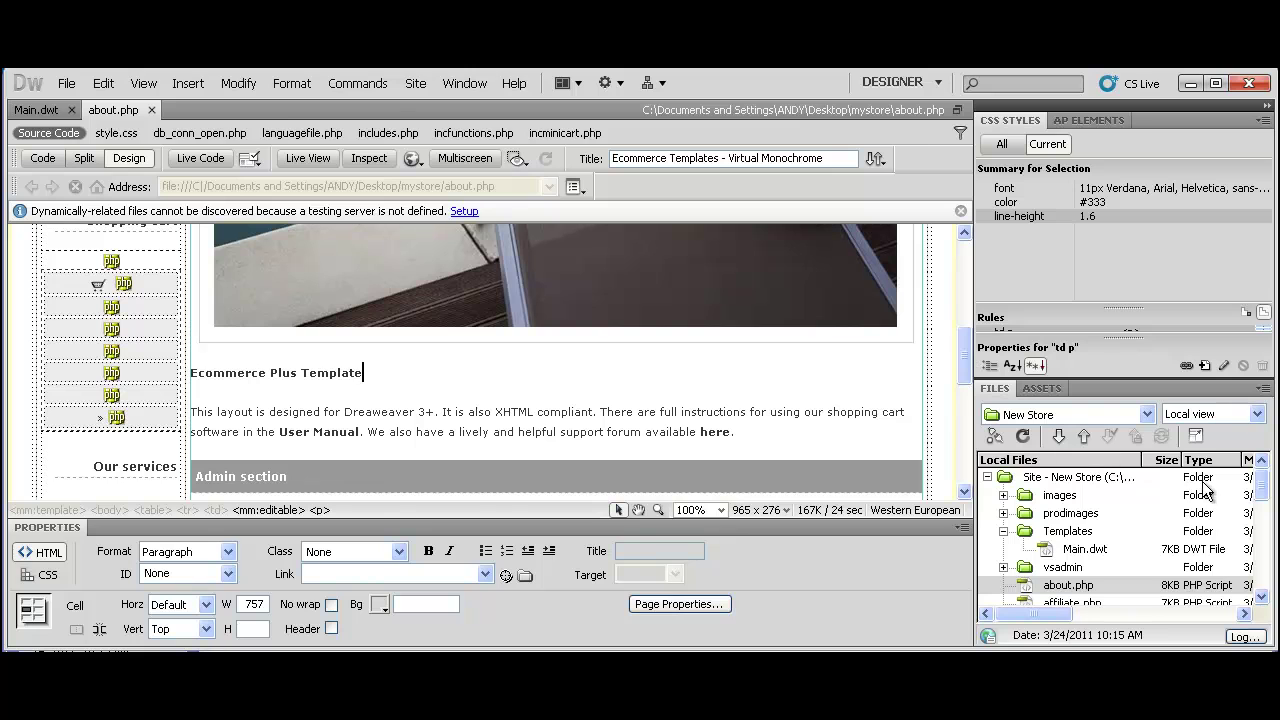
Open cart.php and select the PHP include directly below the Shopping cart heading to inspect its file name
drag(1262, 484, 1260, 504)
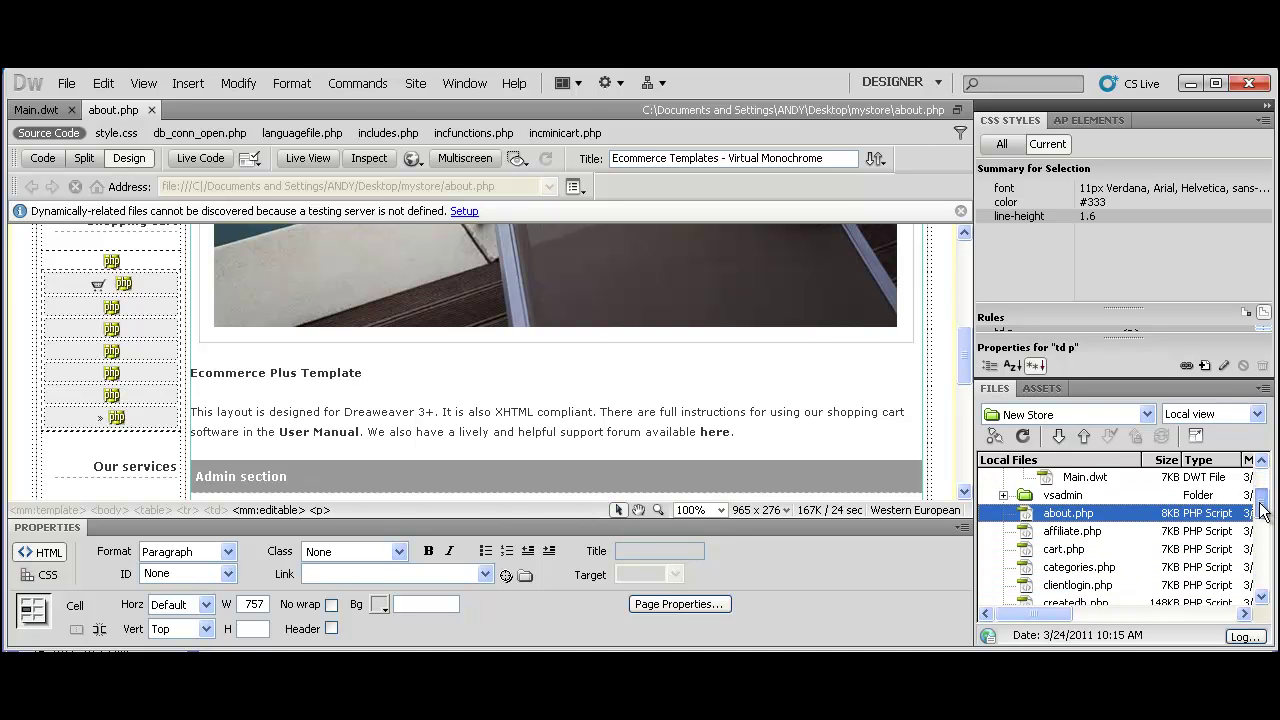
double_click(1065, 550)
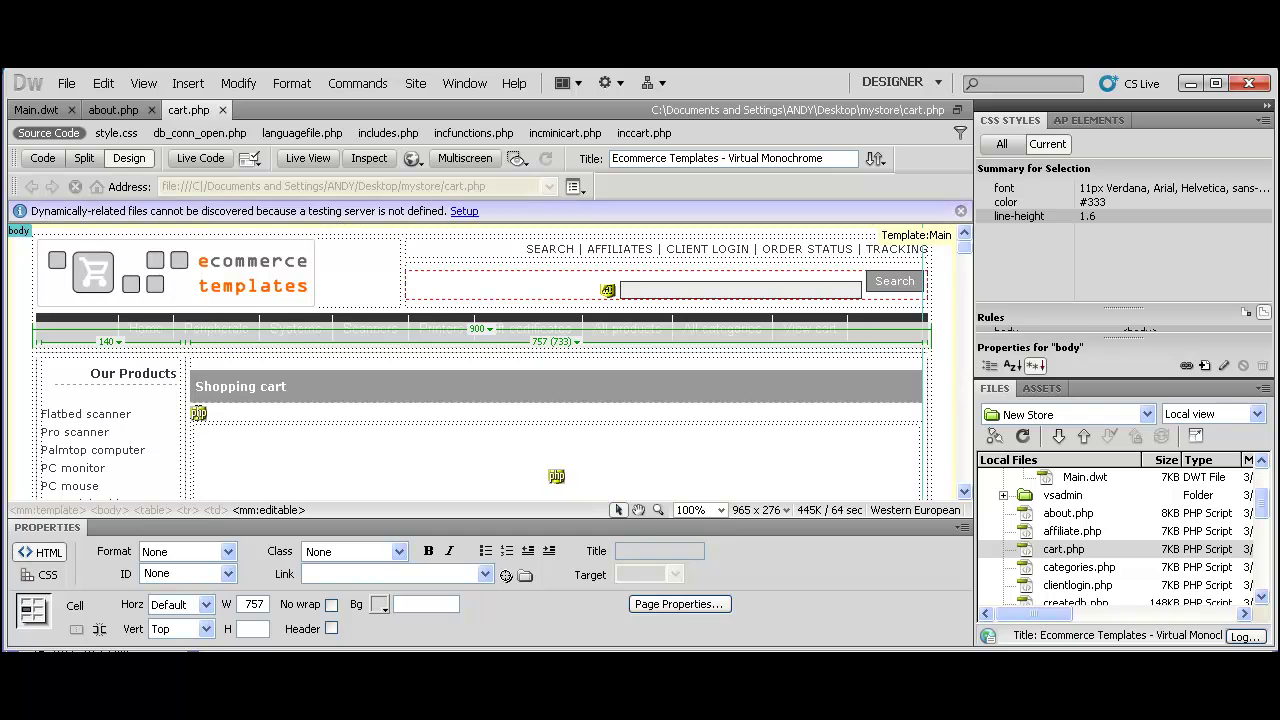
click(199, 413)
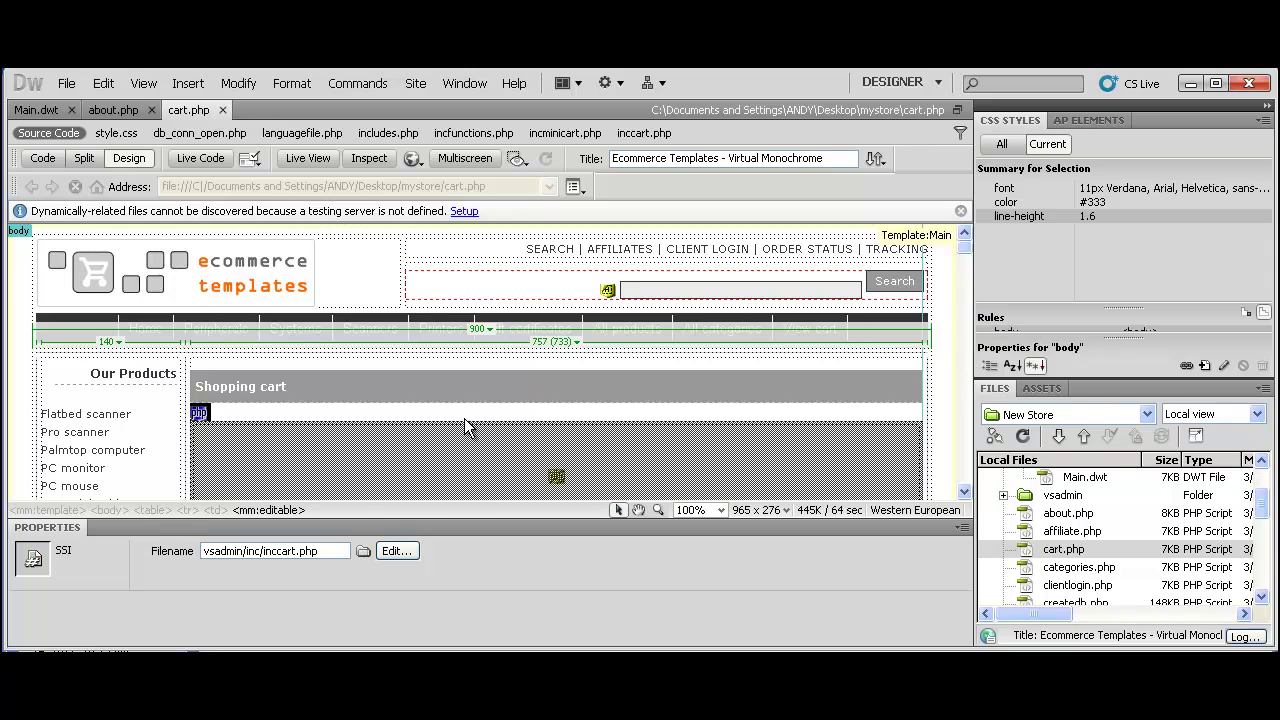
click(1262, 508)
drag(1262, 508, 1262, 517)
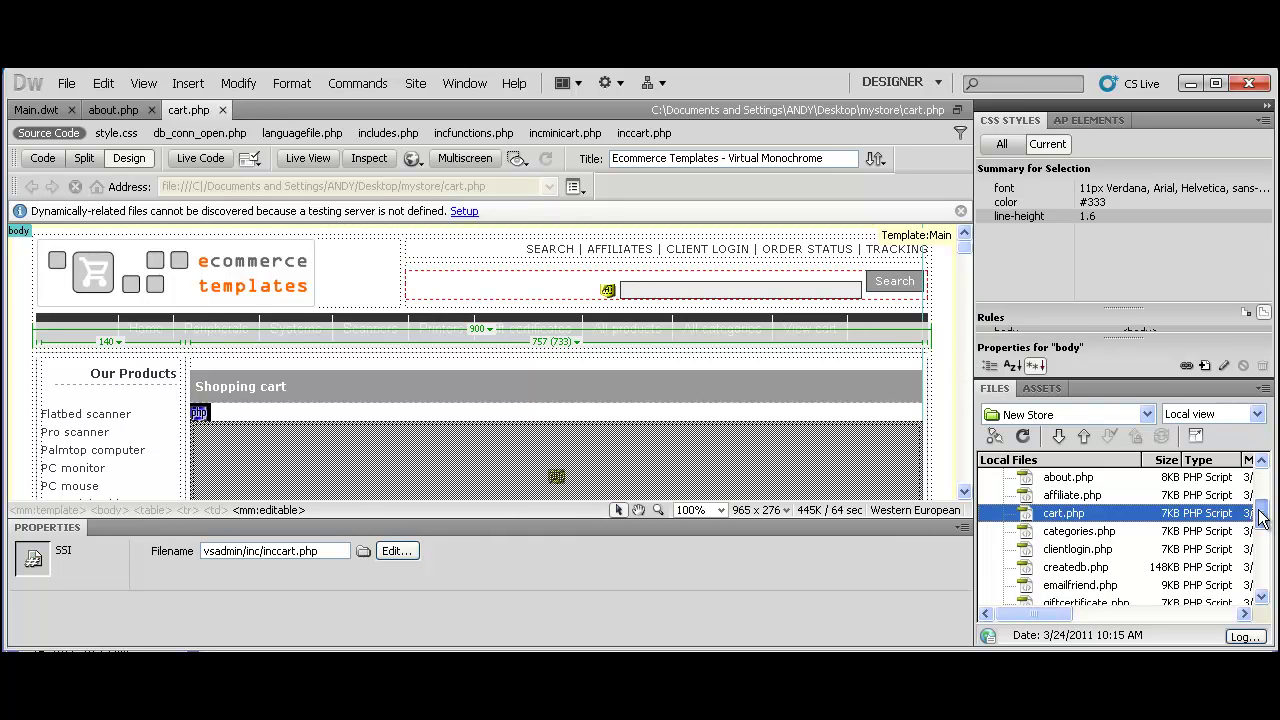
Select createdb.php among the site files, and open style.css to review its rules down to the Store Generated Link Properties
click(1078, 568)
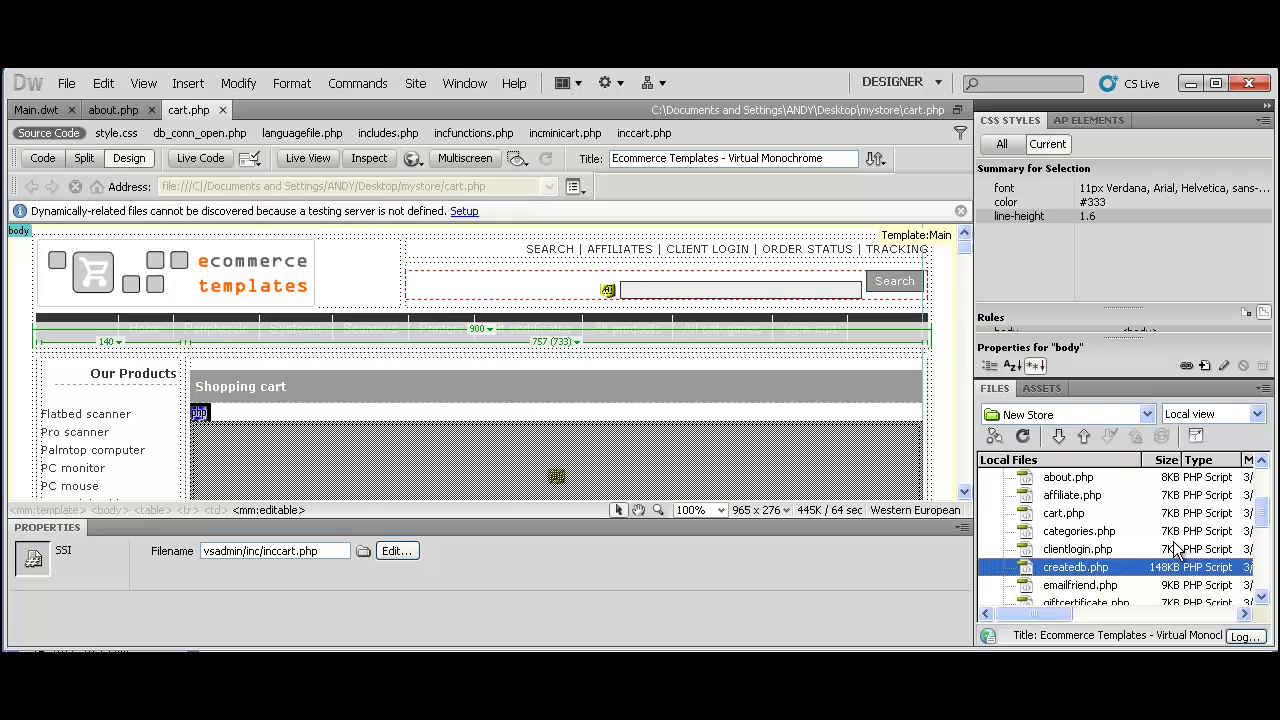
scroll(1178, 548, down, 5)
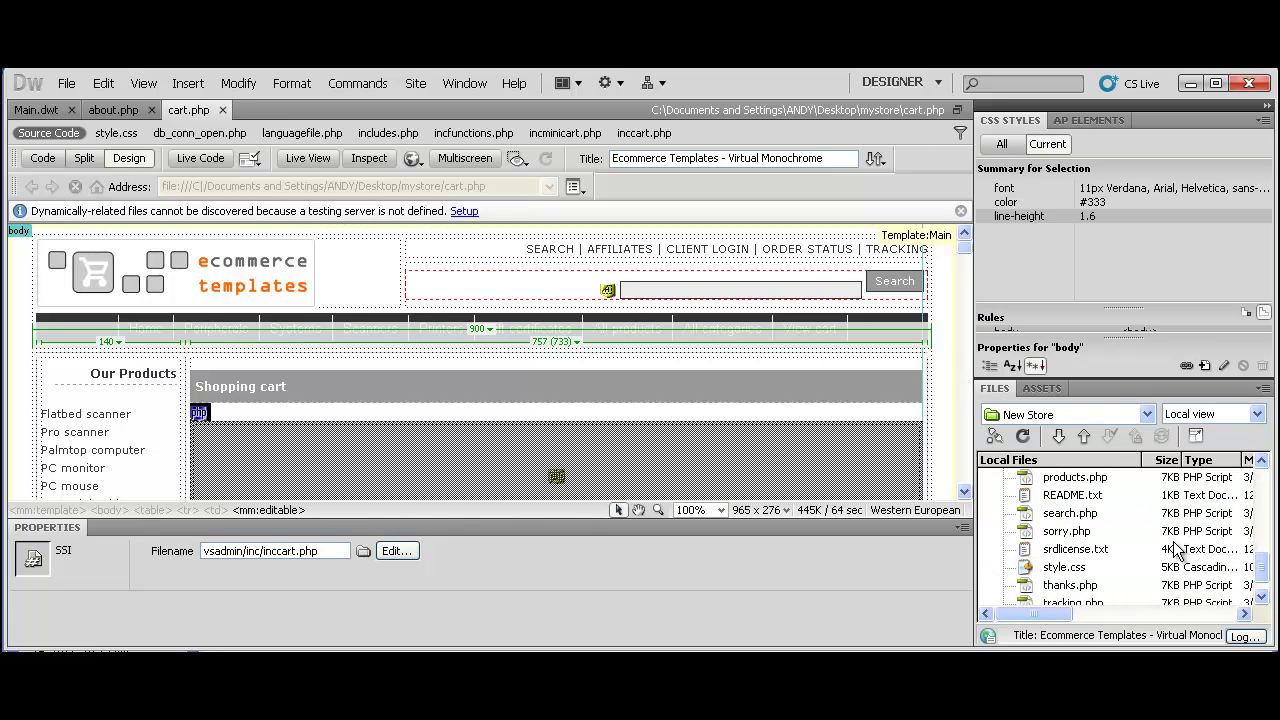
double_click(1064, 567)
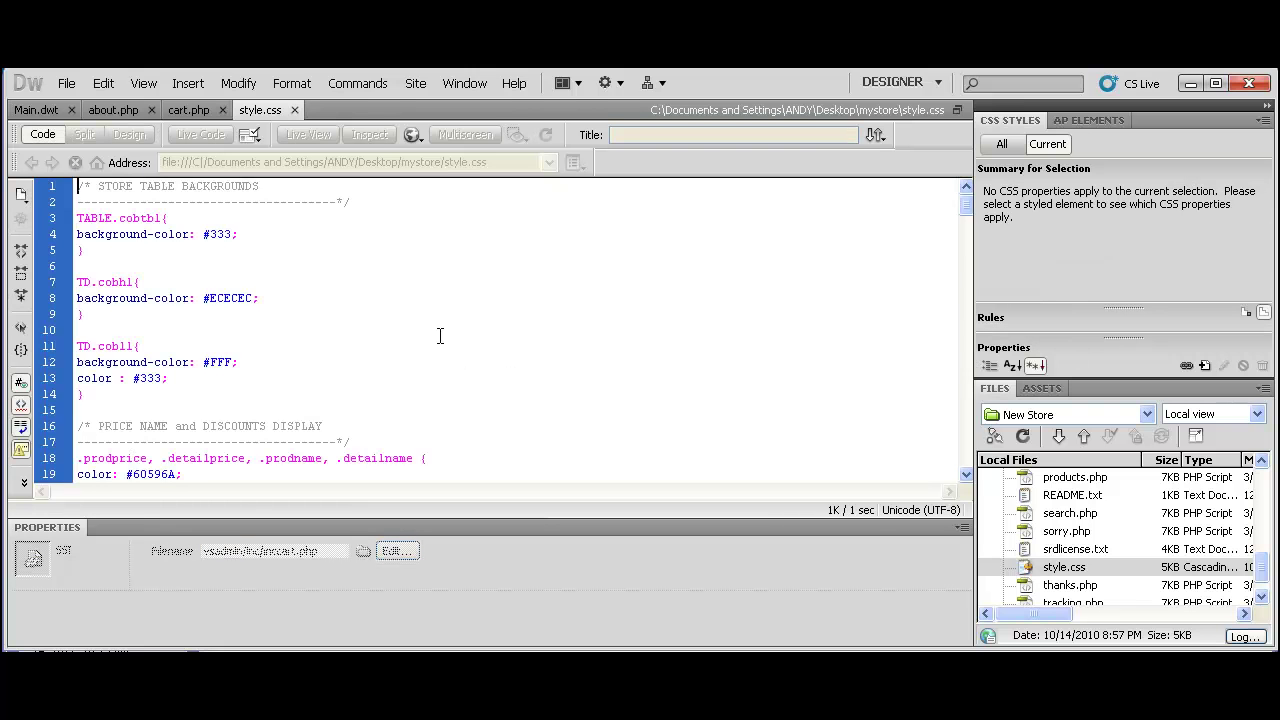
scroll(340, 306, down, 8)
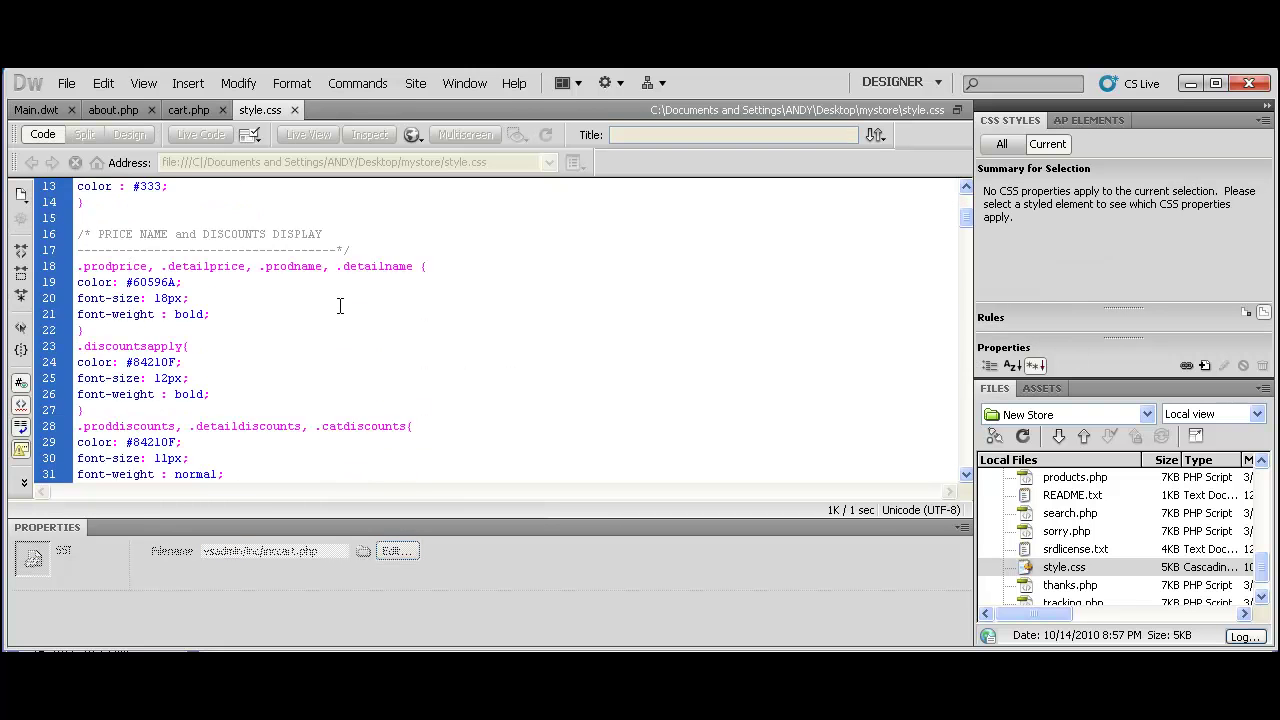
scroll(337, 306, down, 8)
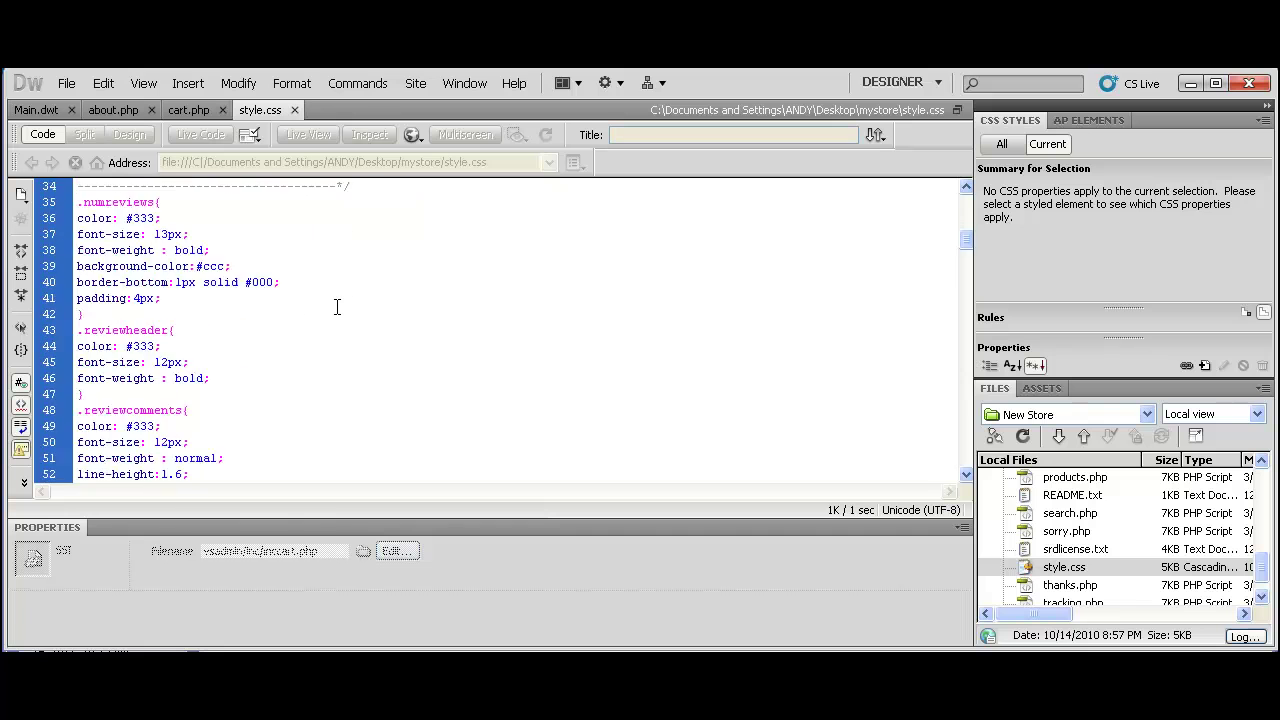
scroll(337, 306, down, 3)
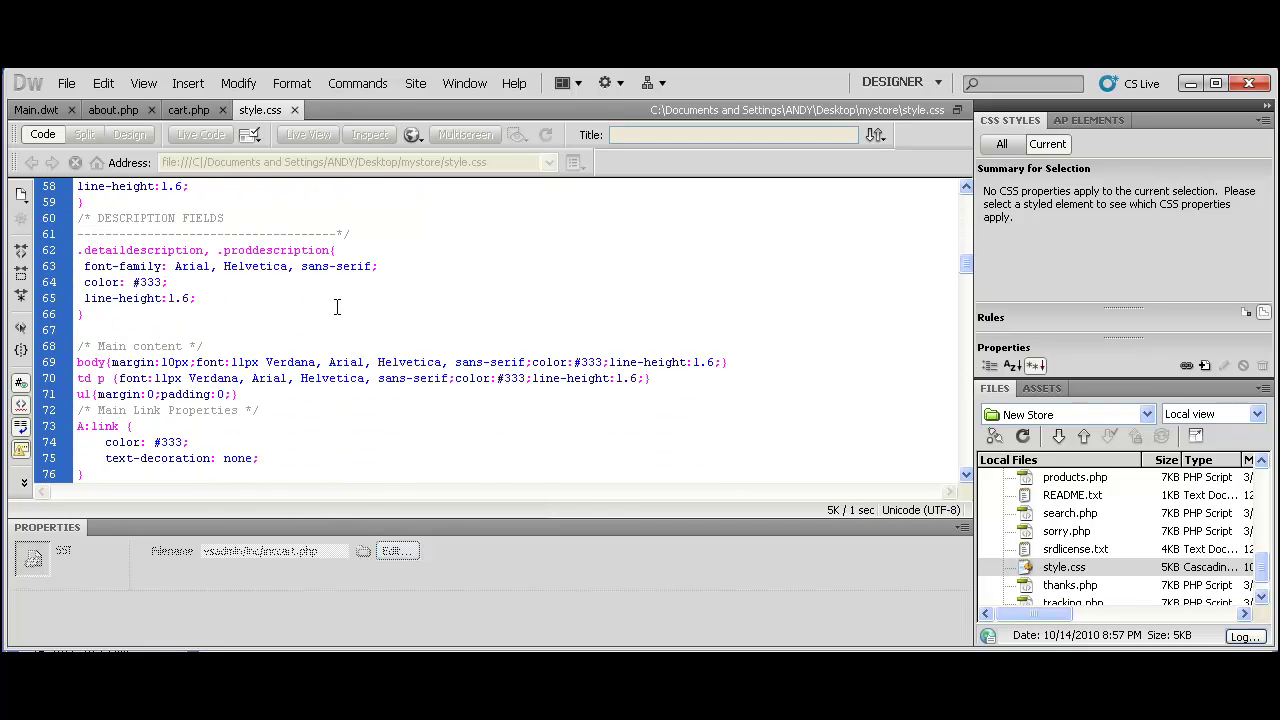
scroll(337, 307, down, 1)
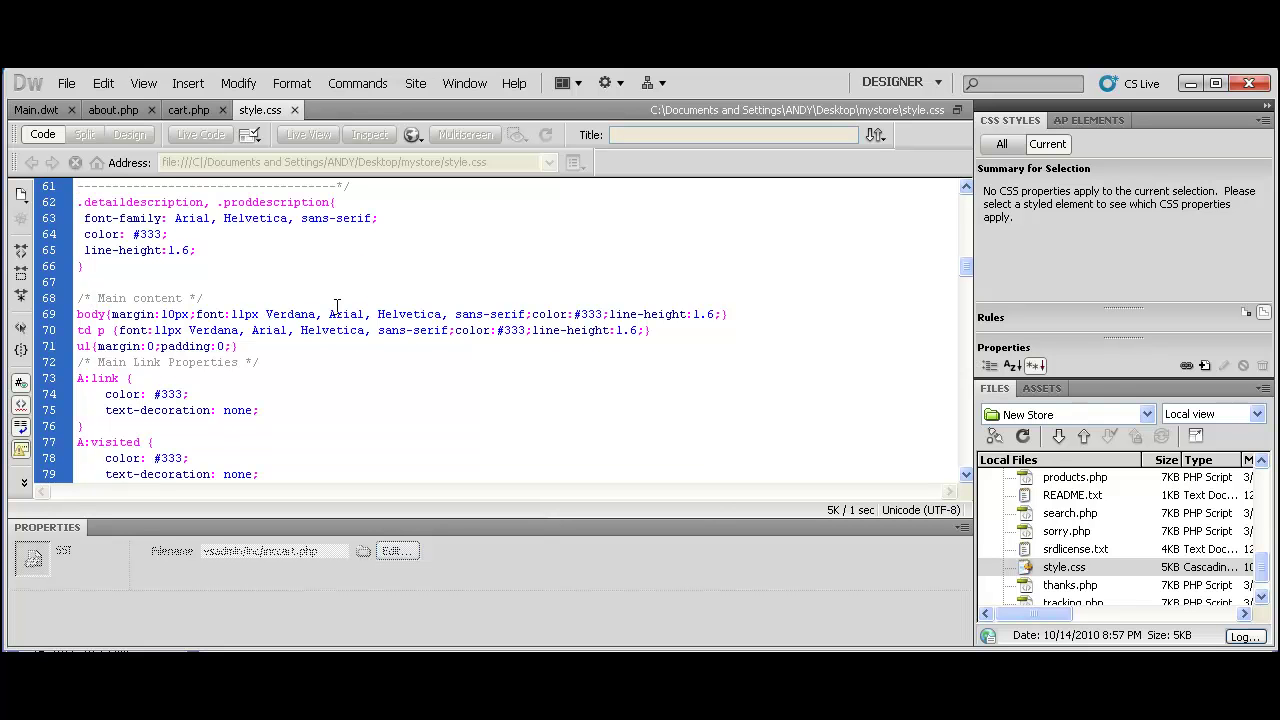
scroll(115, 318, down, 6)
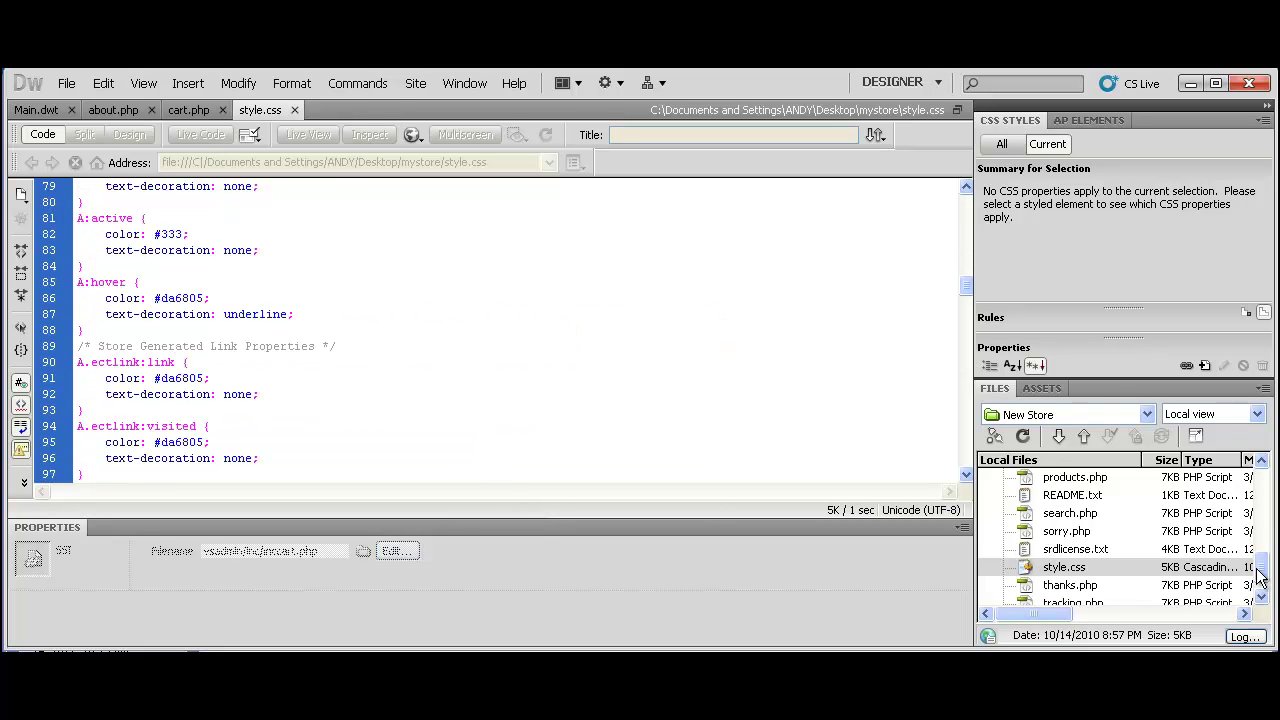
Expand the vsadmin folder in the site files and open db_conn_open.php in Code view
drag(1261, 568, 1257, 487)
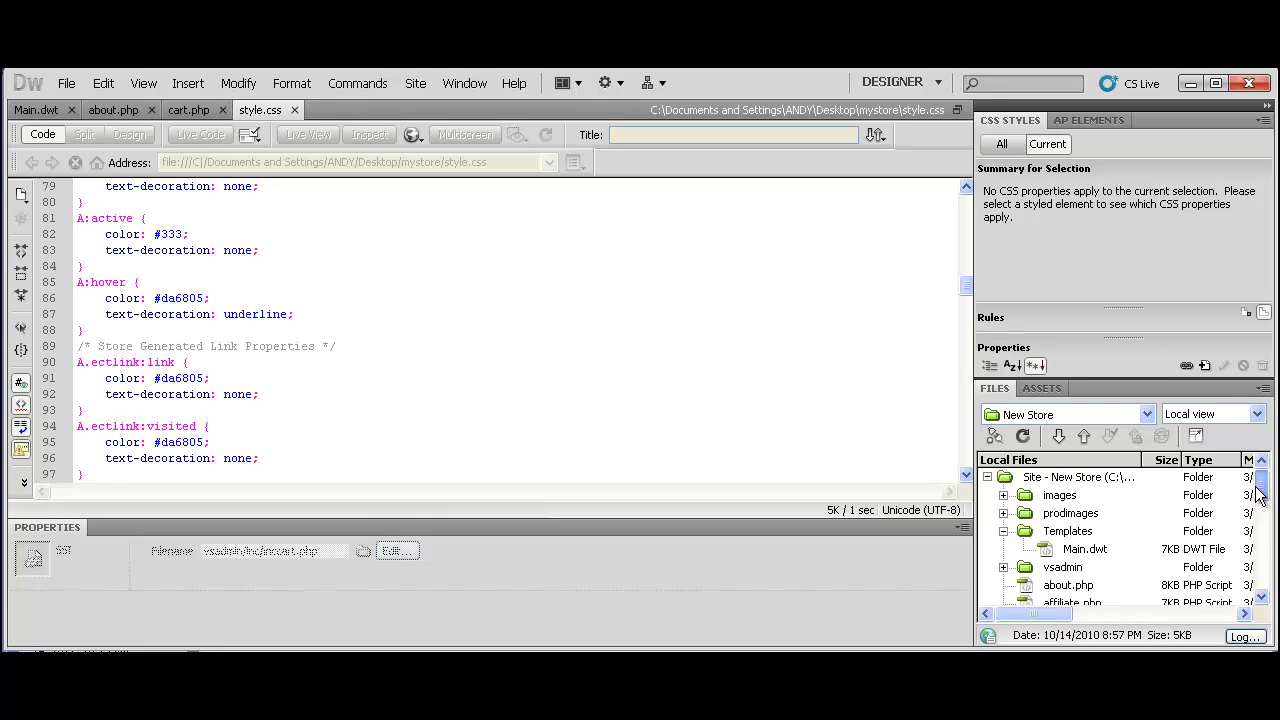
click(1004, 567)
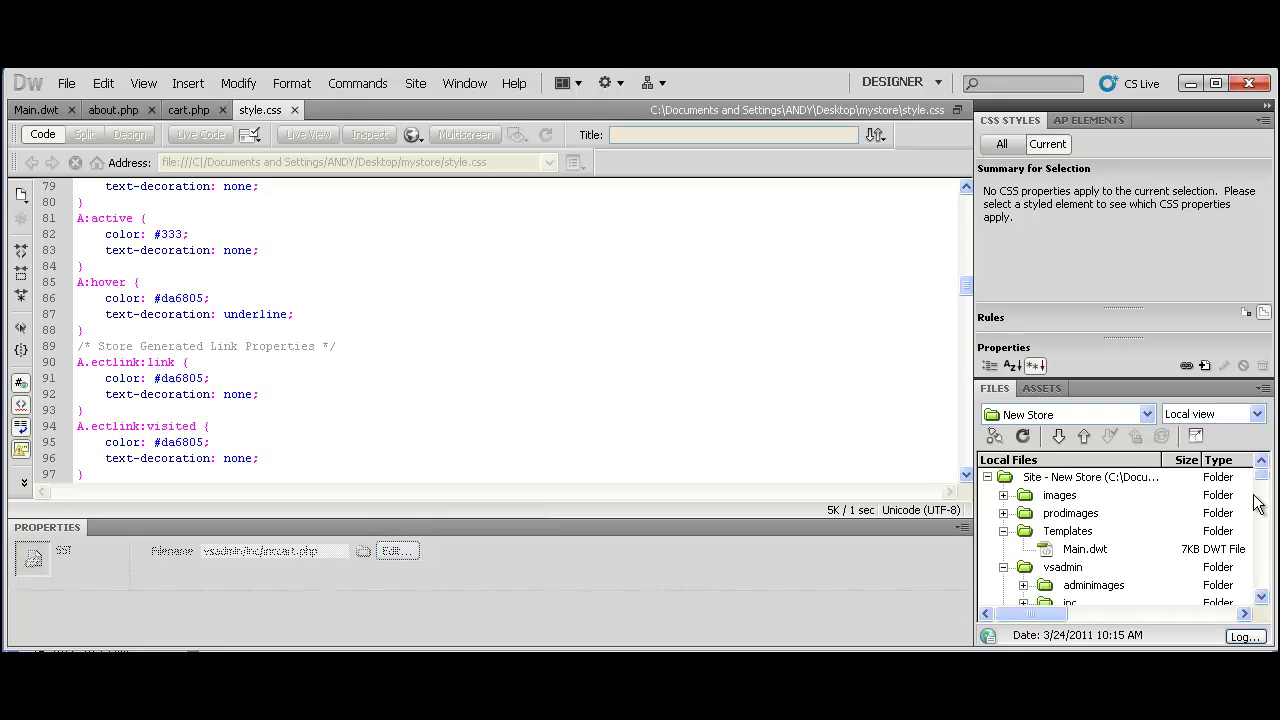
drag(1261, 478, 1259, 532)
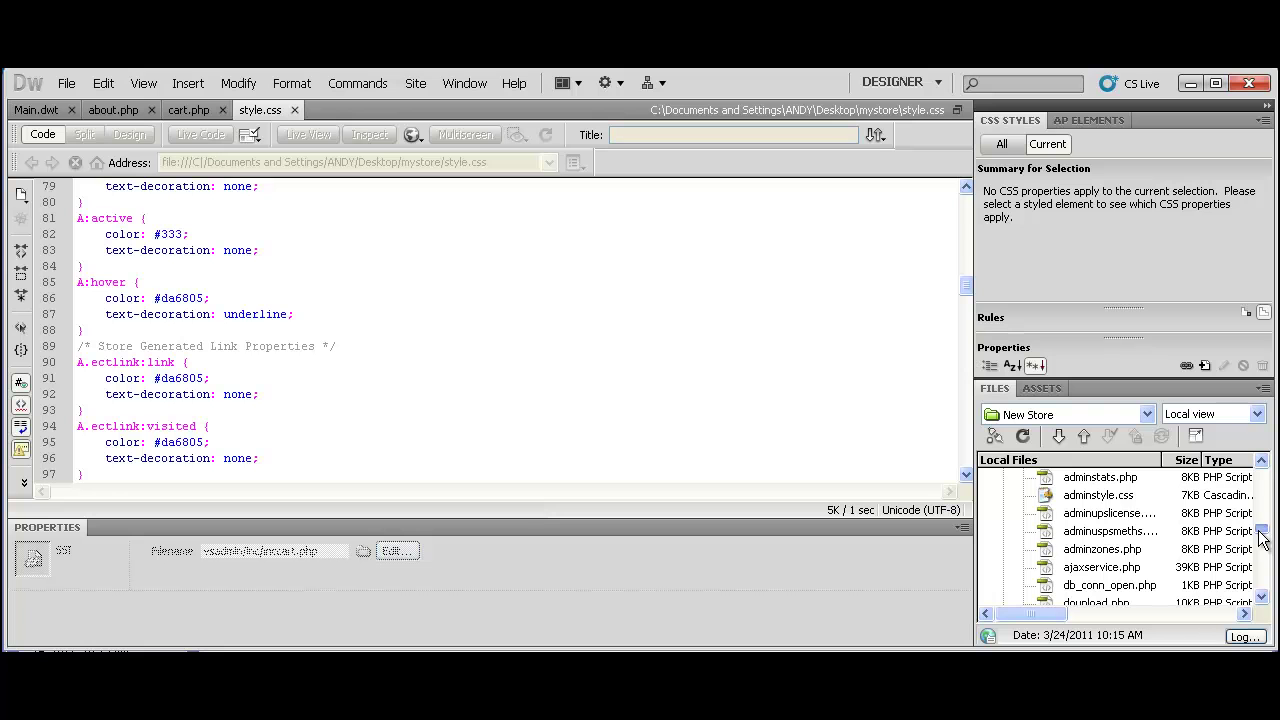
drag(1259, 531, 1260, 534)
double_click(1150, 569)
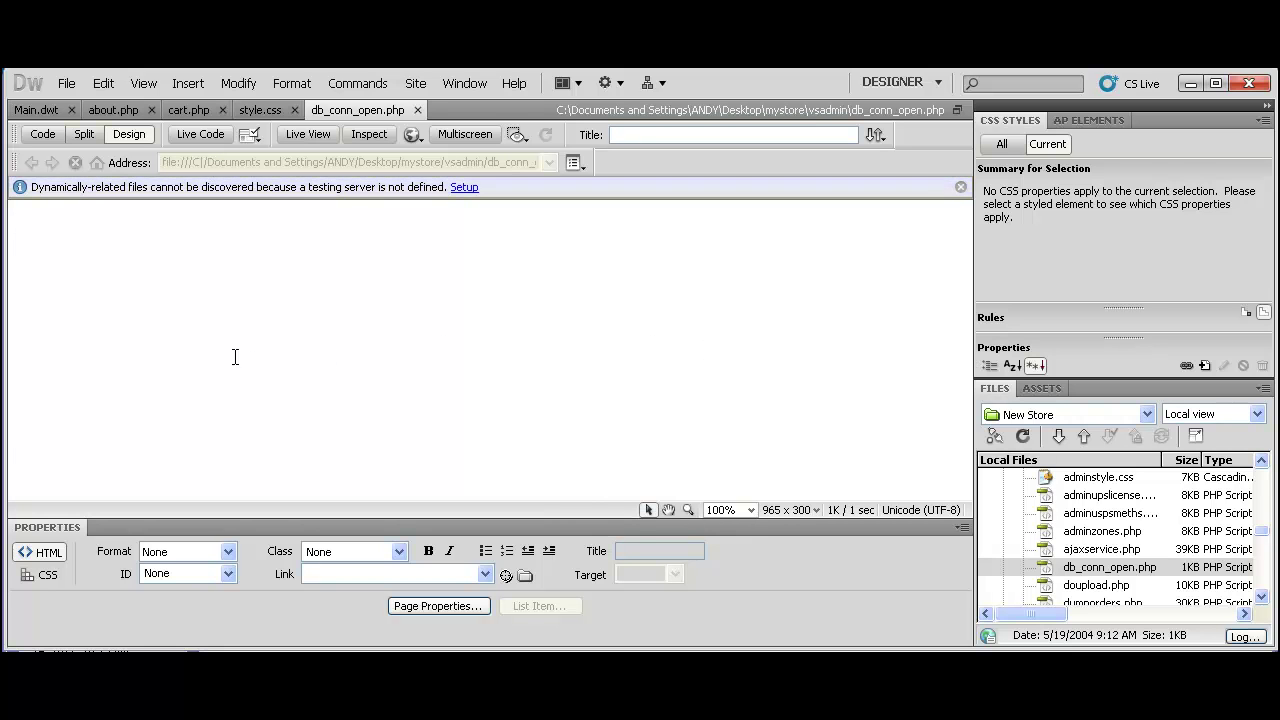
click(43, 134)
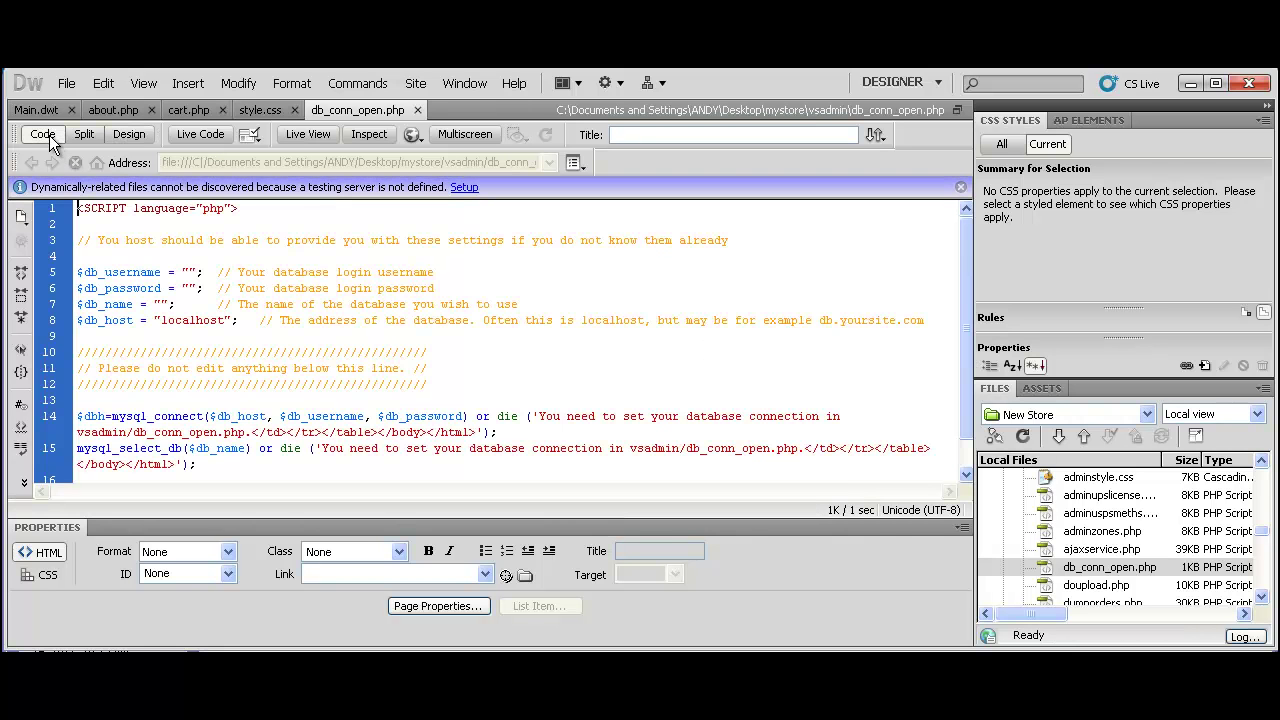
Examine the database connection settings, placing the cursor in the $db_username value and selecting the $db_host value
click(191, 270)
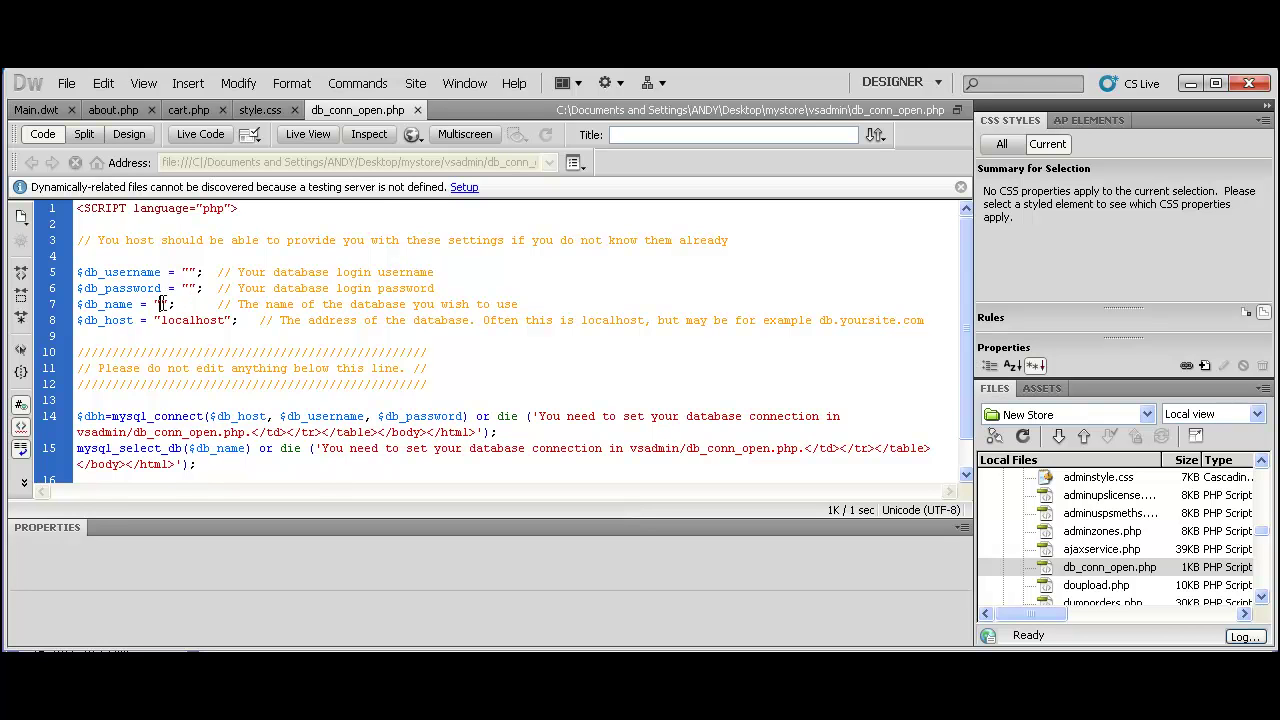
drag(162, 320, 214, 320)
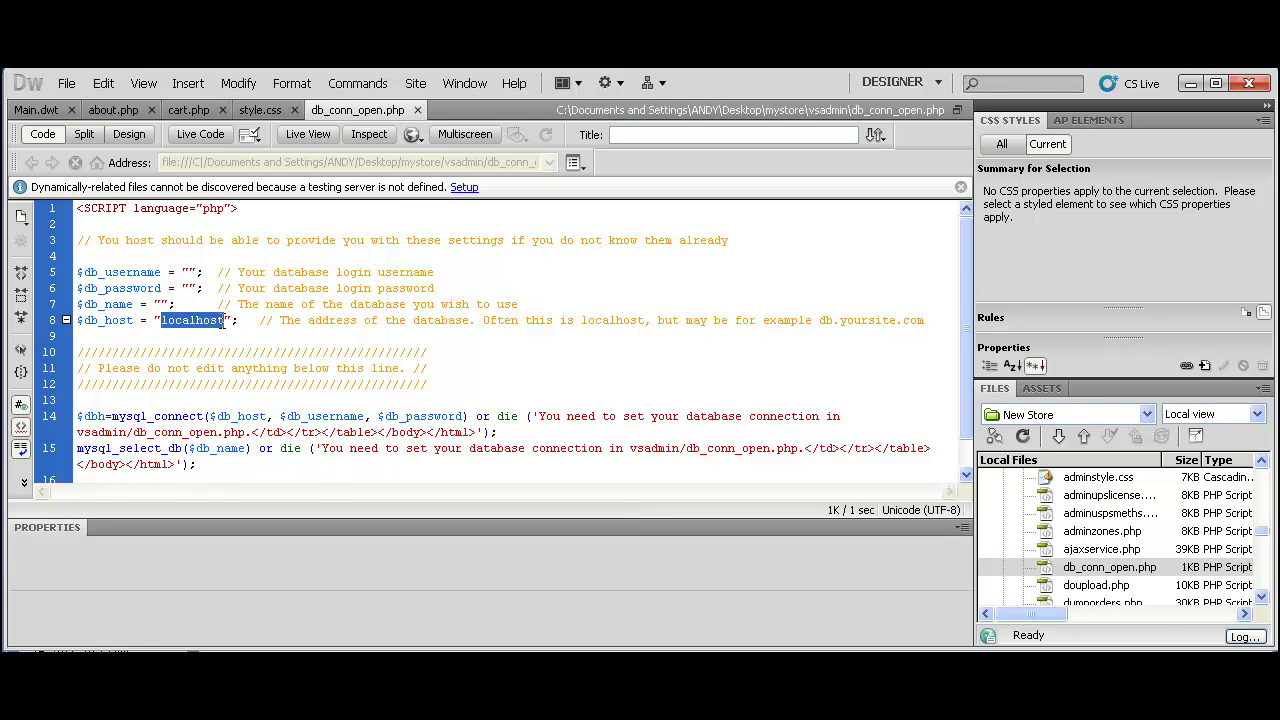
click(254, 330)
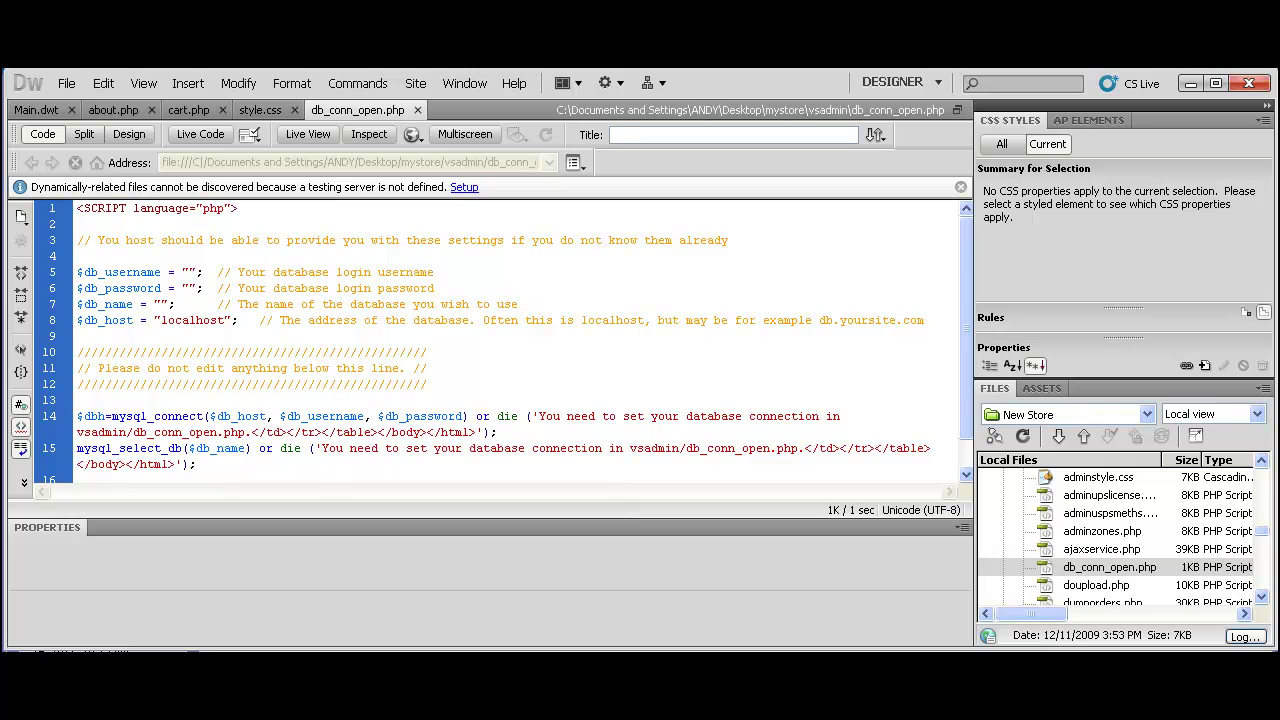
Open includes.php from the vsadmin folder and examine its $taxShipping, $productcolumns and $useproductbodyformat parameters
drag(1263, 532, 1263, 540)
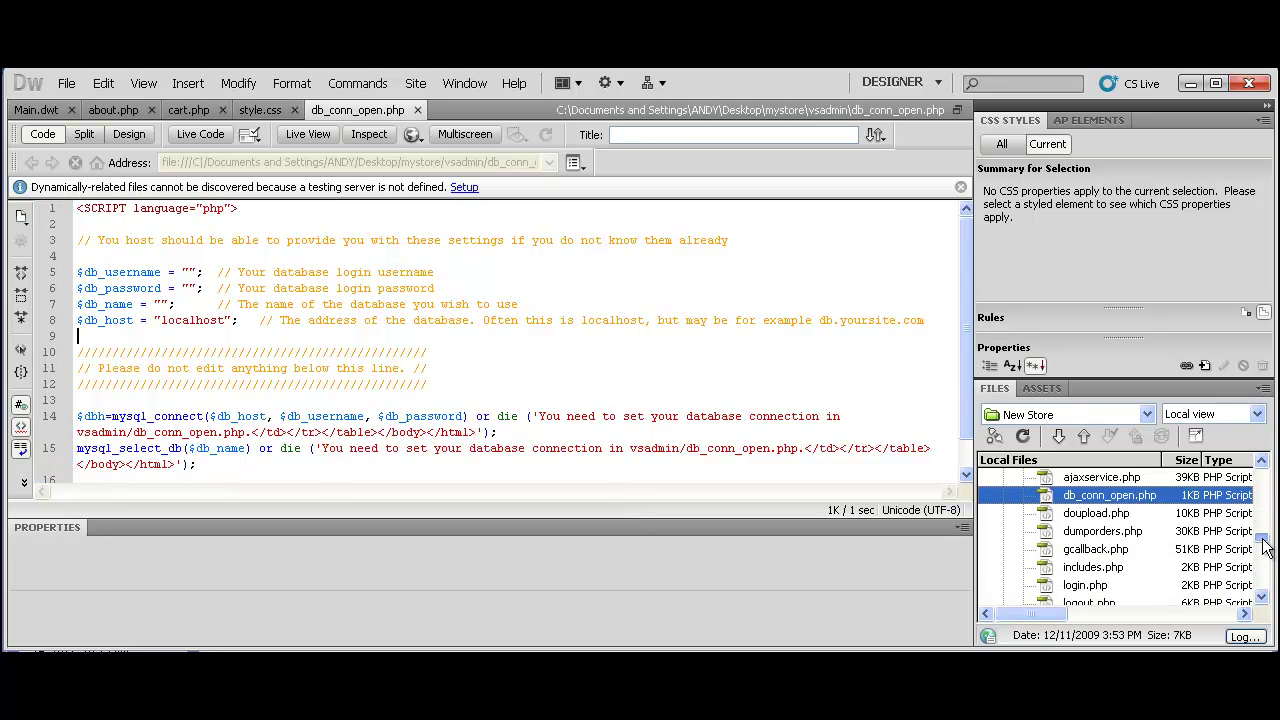
double_click(1088, 567)
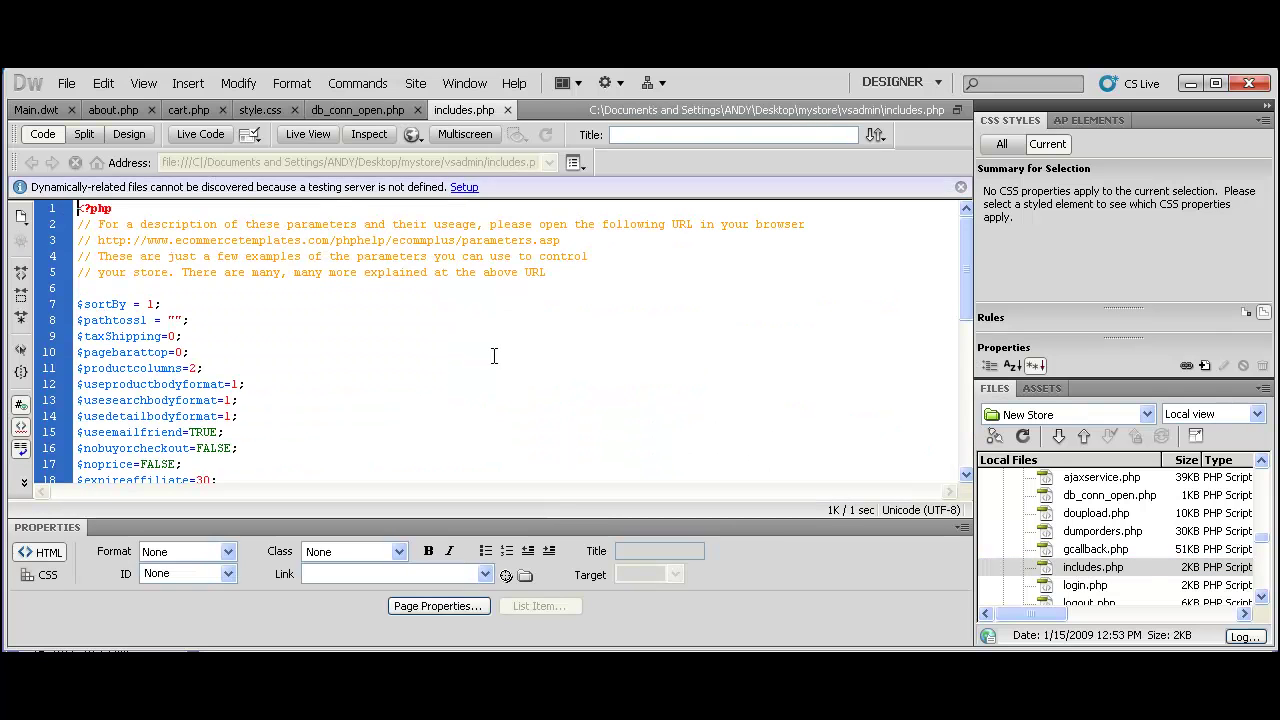
click(199, 337)
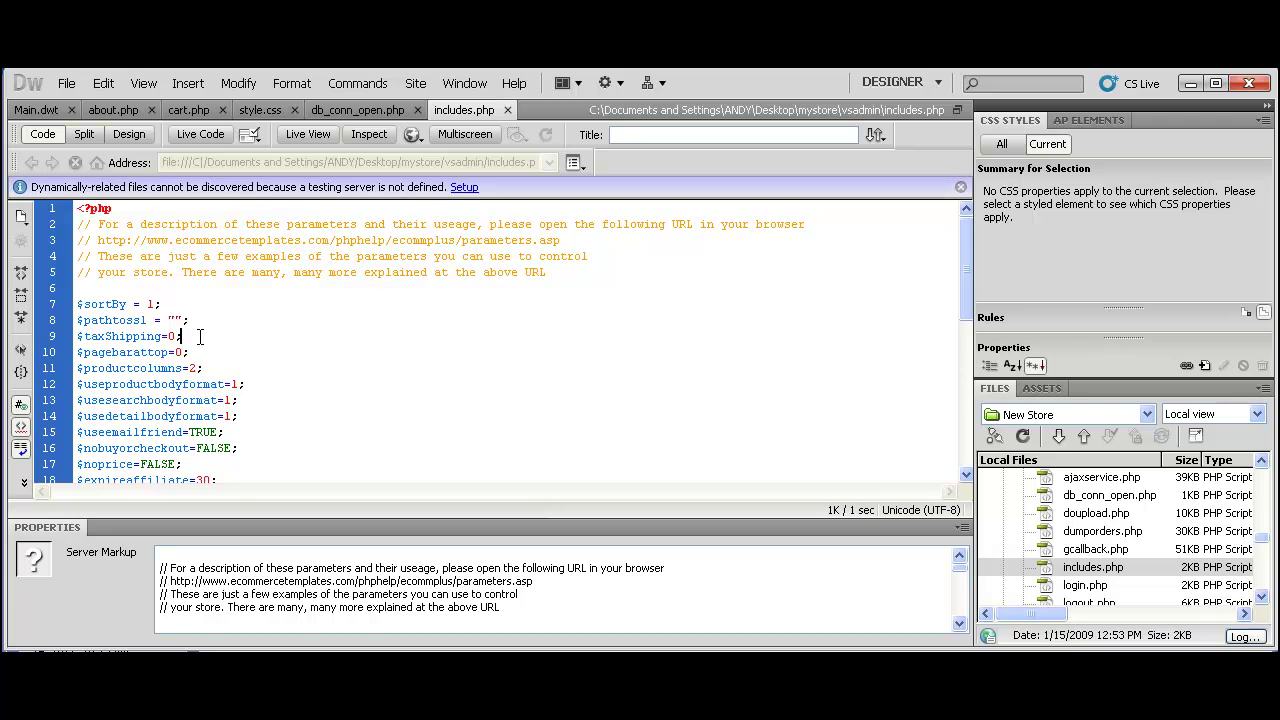
click(210, 368)
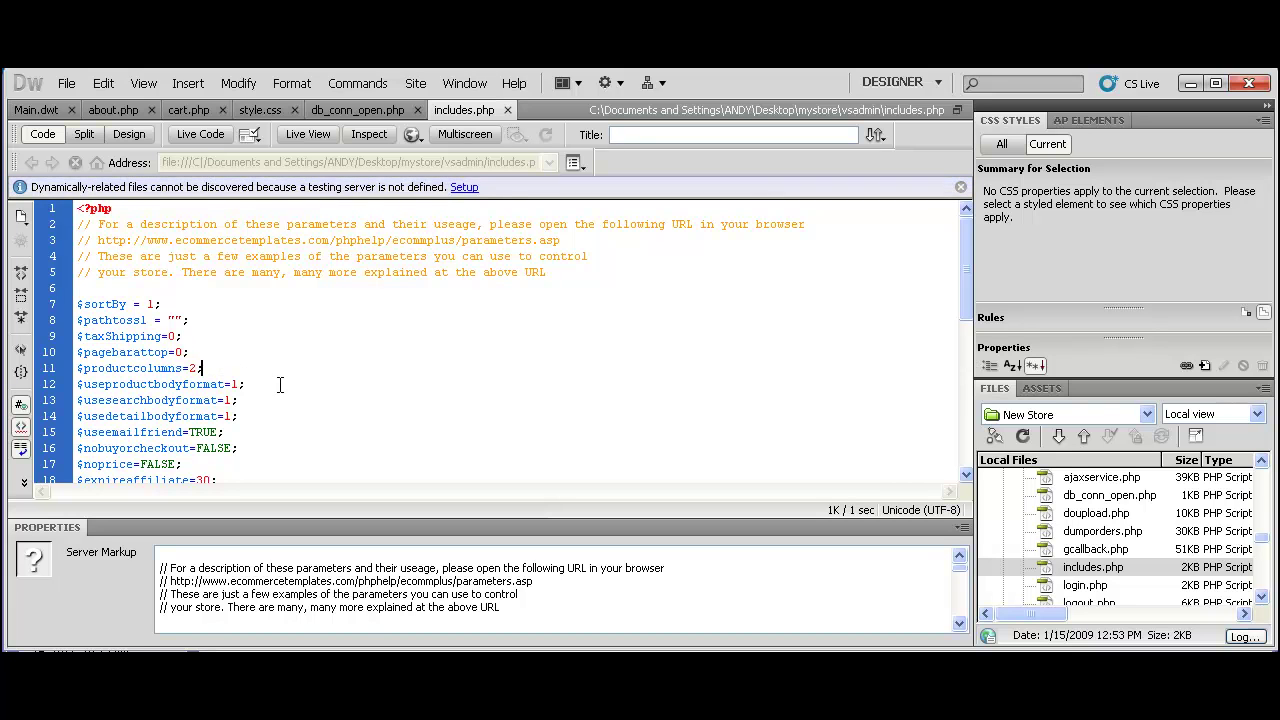
click(278, 384)
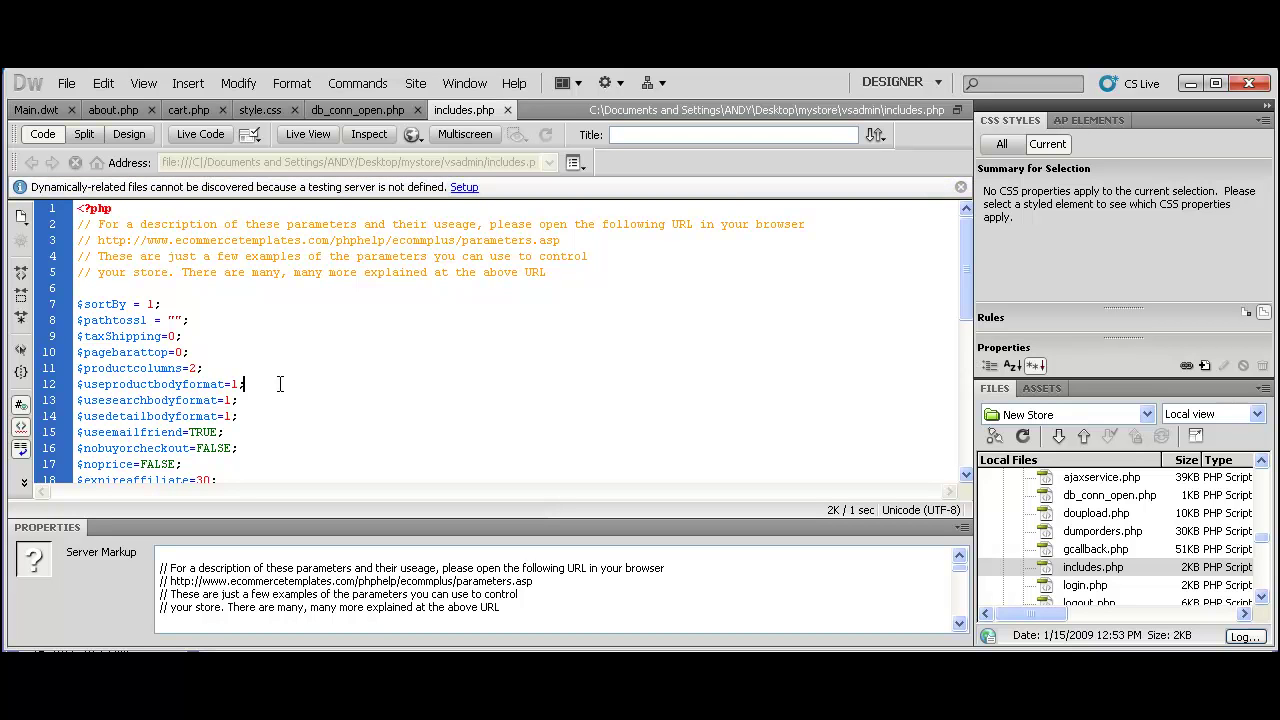
Return to the Main.dwt template and show it in Design view only
click(36, 110)
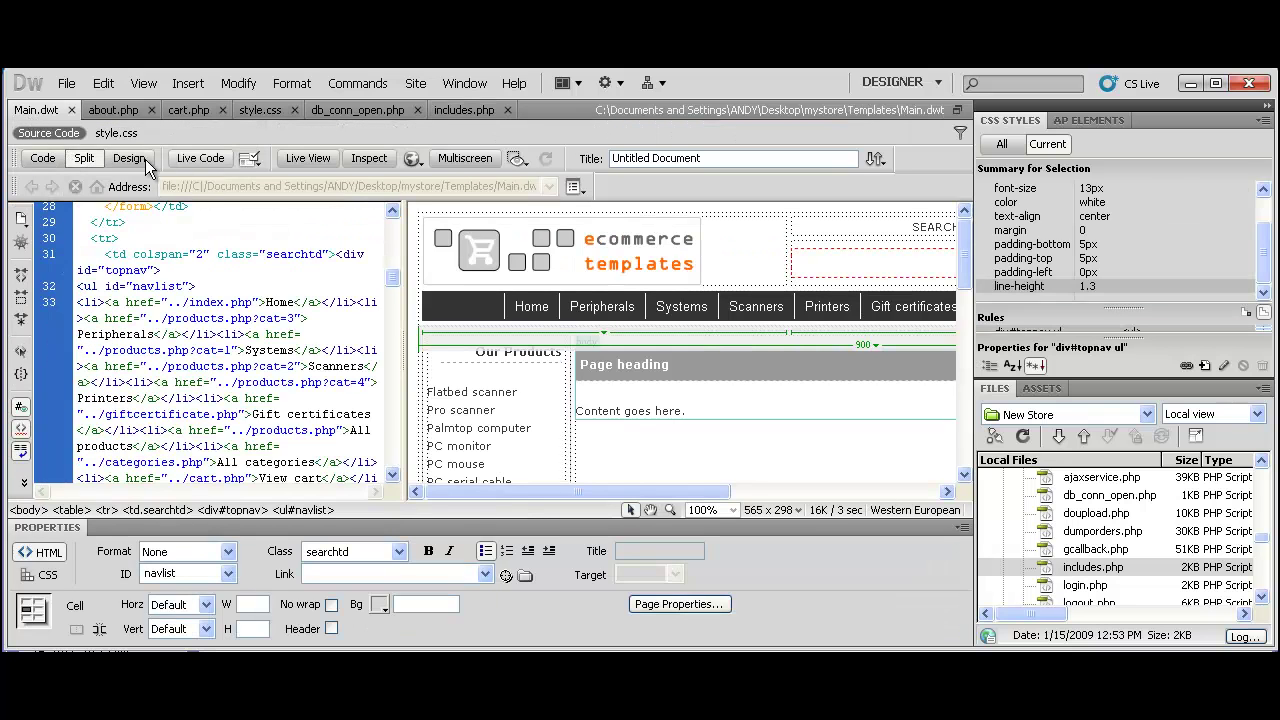
click(138, 159)
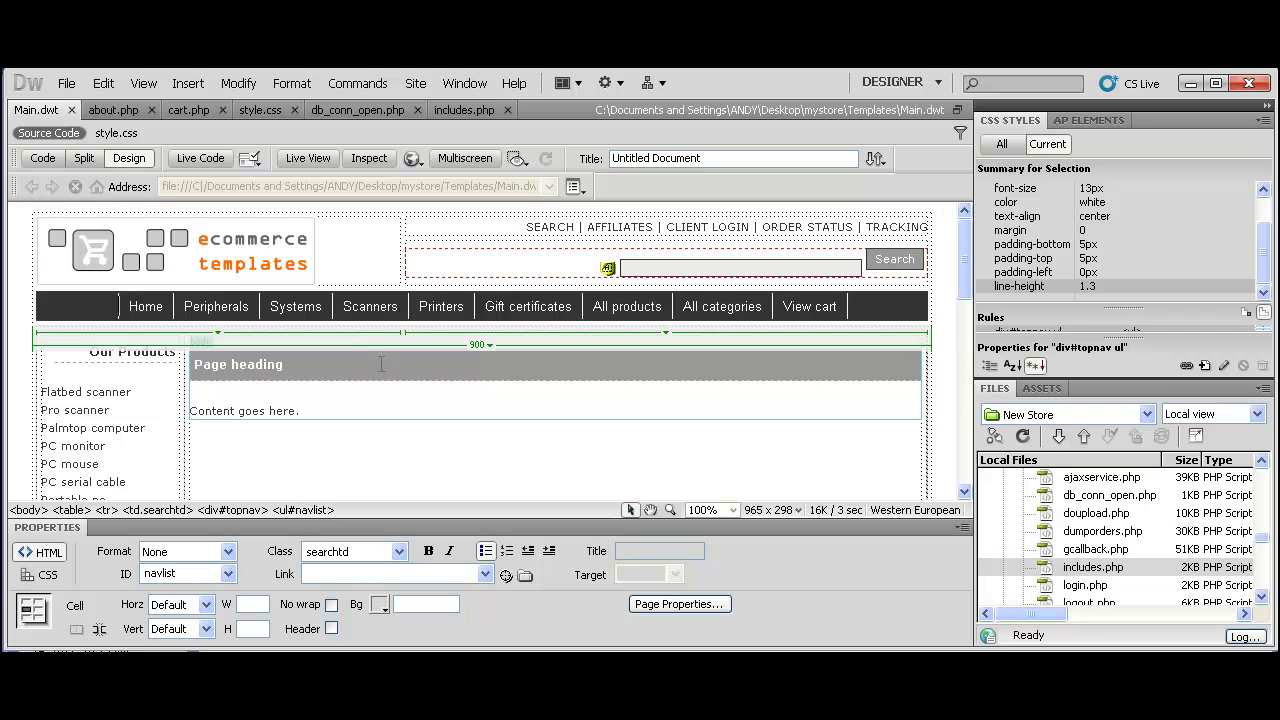